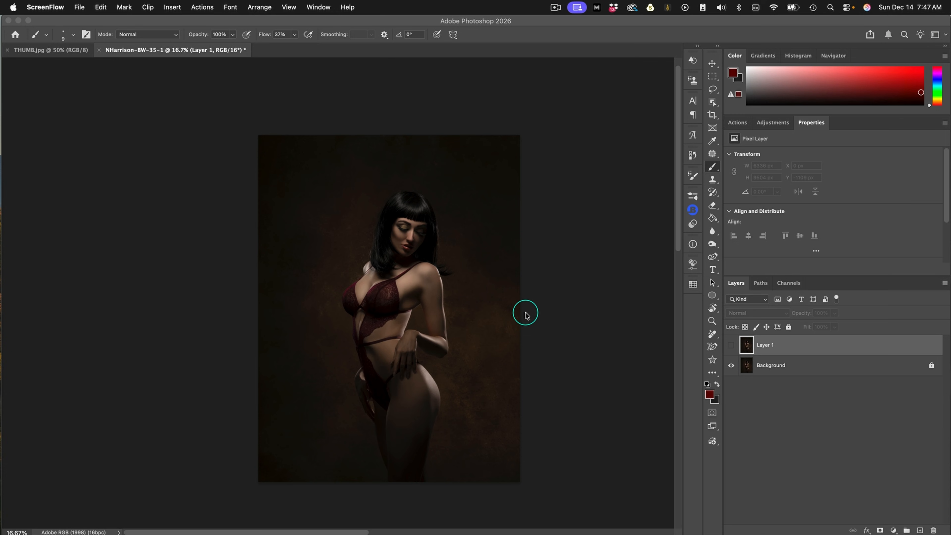
Make Layer 1 visible, then add a Curves adjustment layer above it and raise the RGB curve to output 202 at input 171
left_click(730, 345)
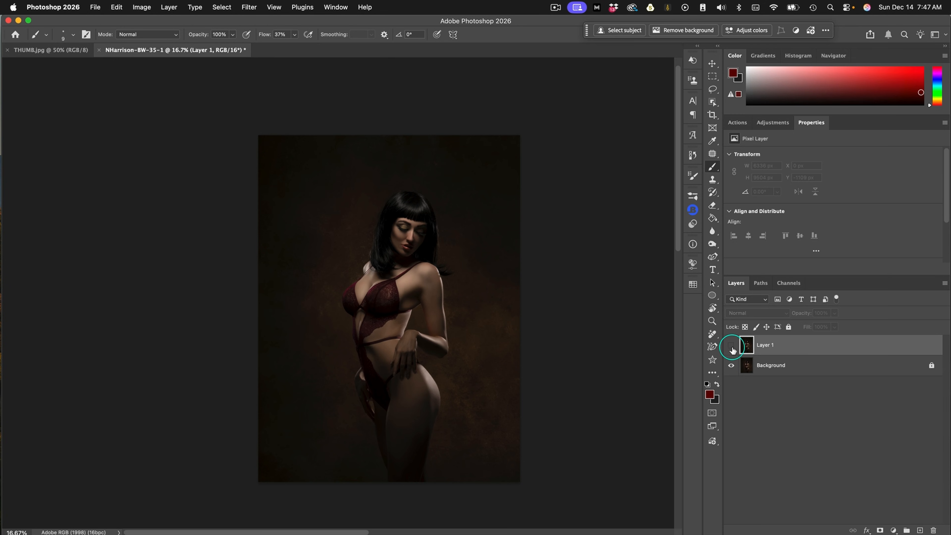
left_click(732, 346)
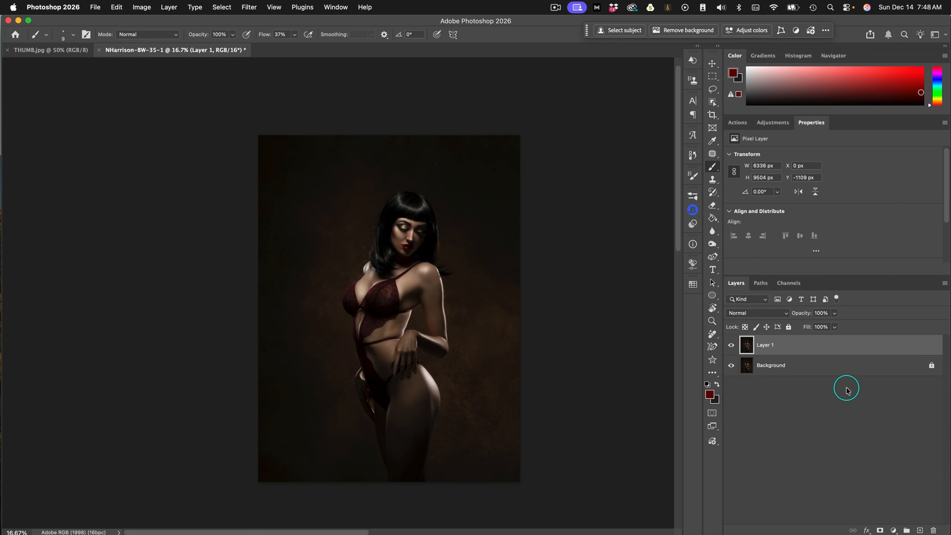
left_click(893, 530)
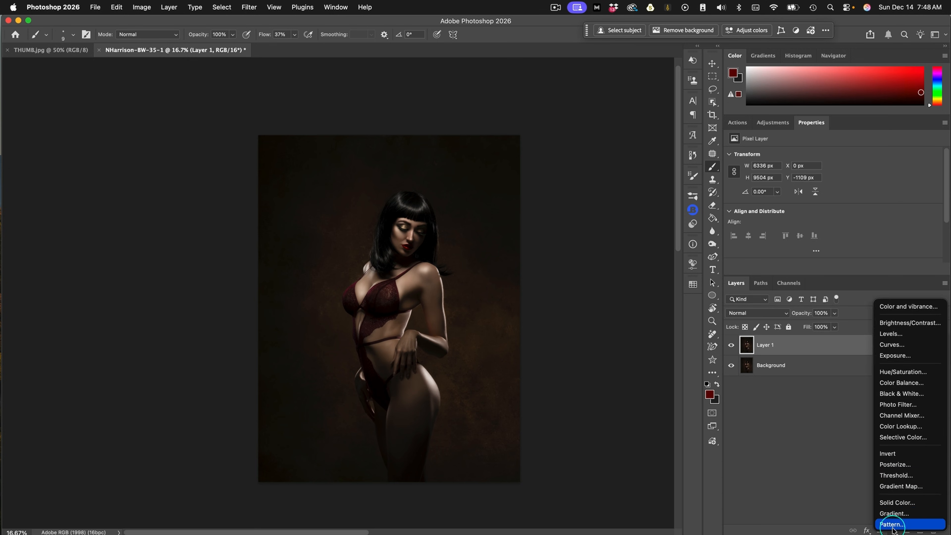
left_click(892, 345)
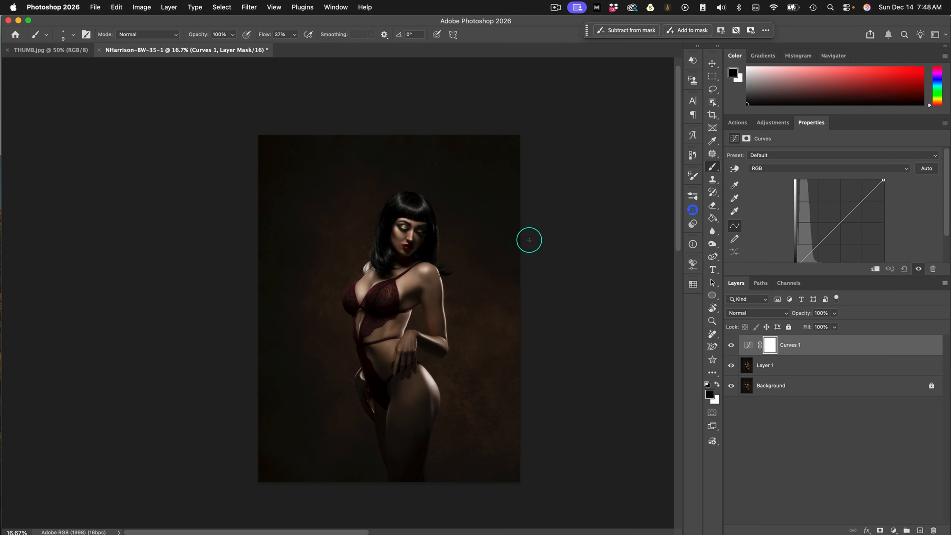
left_click_drag(855, 275, 854, 308)
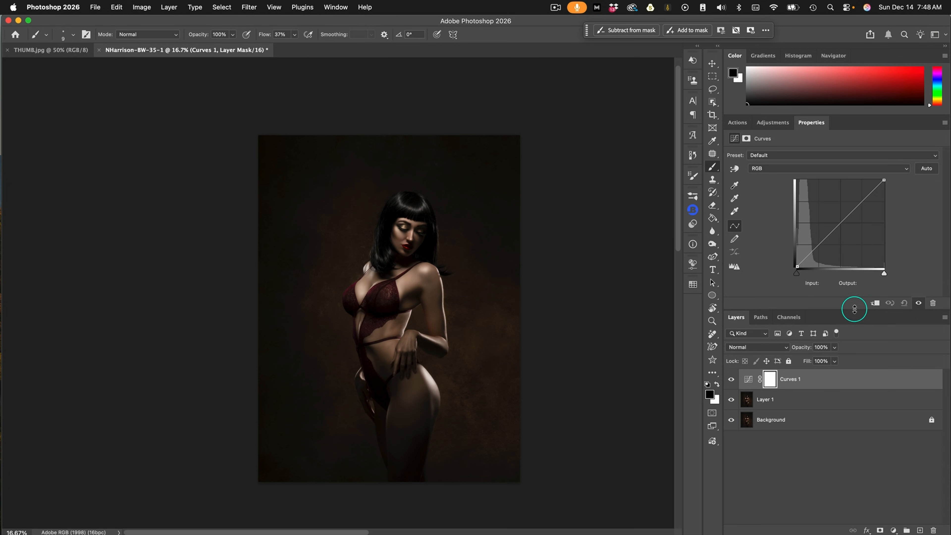
left_click(859, 202)
left_click_drag(859, 202, 854, 196)
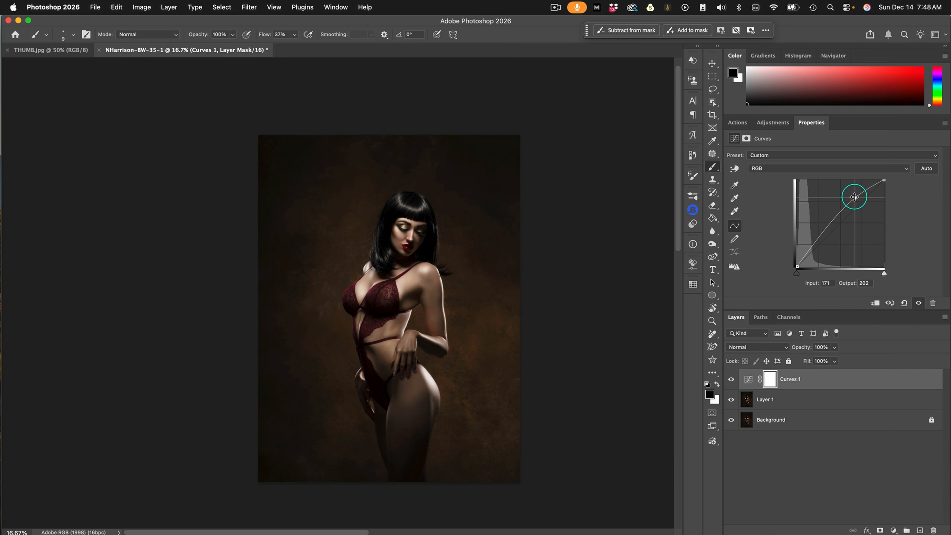
Raise the blue curve to output 207 at input 178 and move the green curve's white point to input 216
left_click(808, 168)
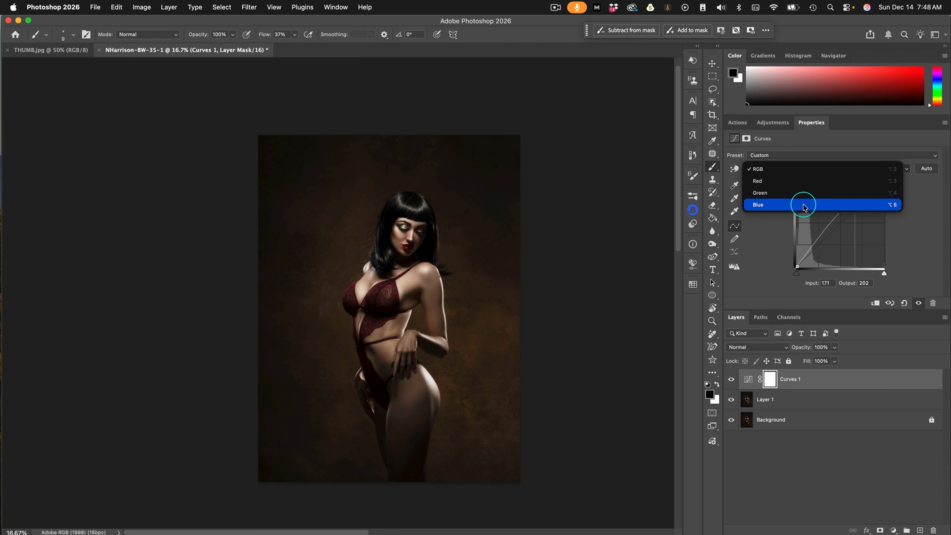
left_click(803, 205)
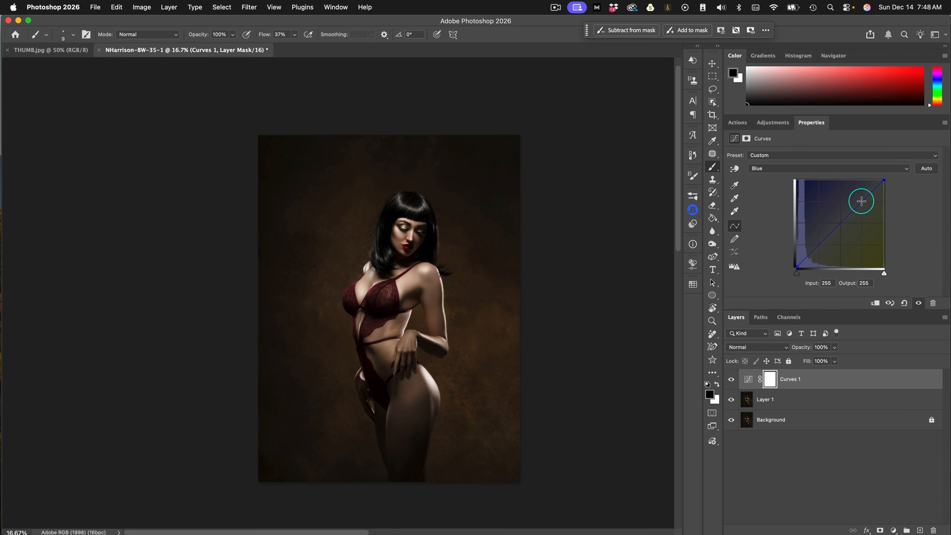
left_click_drag(861, 200, 857, 195)
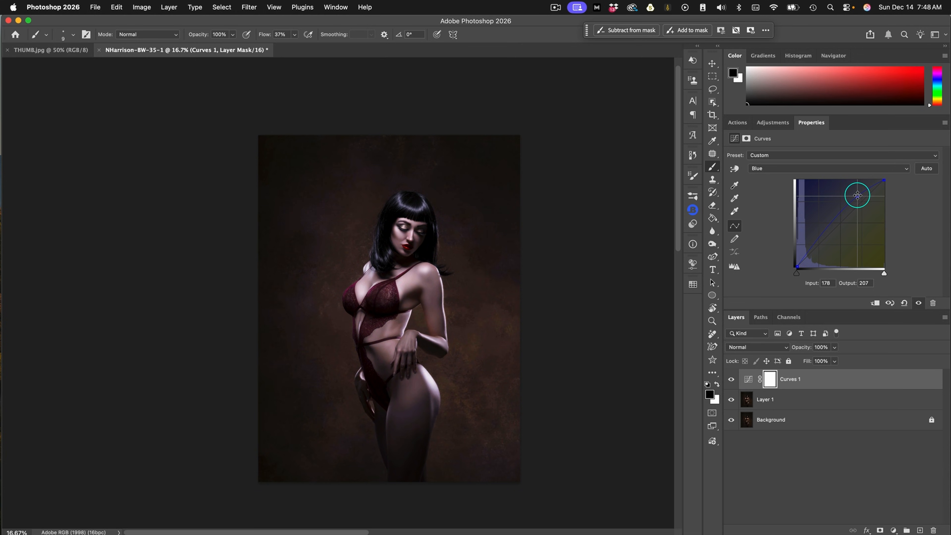
left_click(798, 168)
left_click(800, 157)
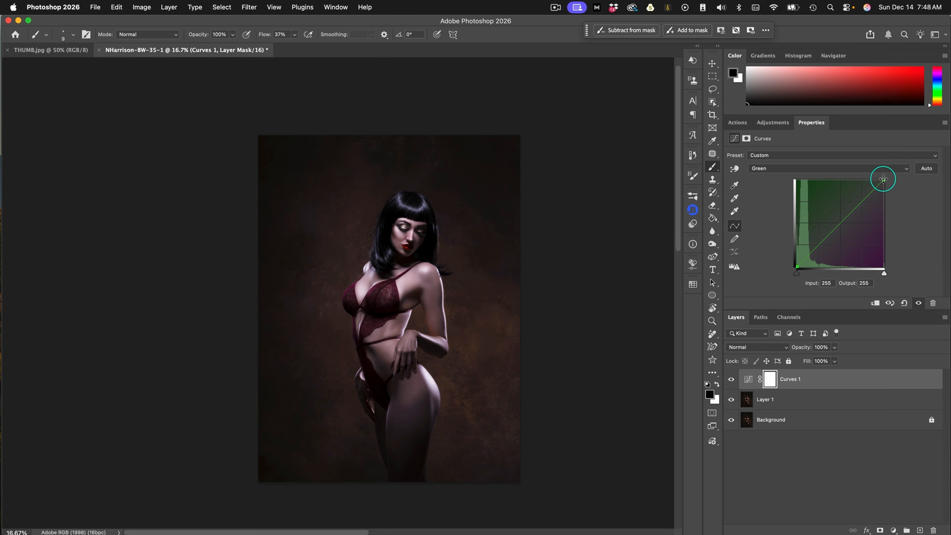
left_click_drag(883, 179, 870, 179)
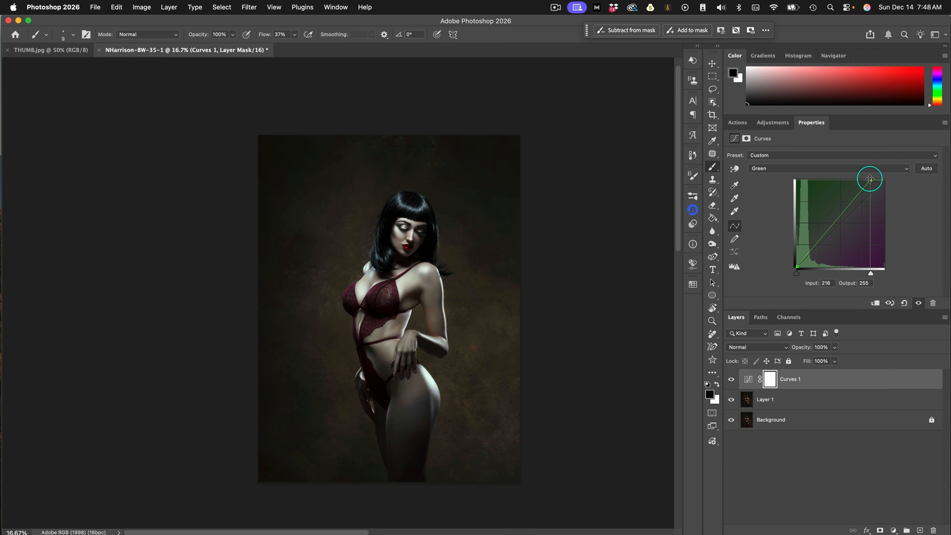
Raise the blue curve point at input 178 to output 217
left_click(797, 167)
left_click(799, 181)
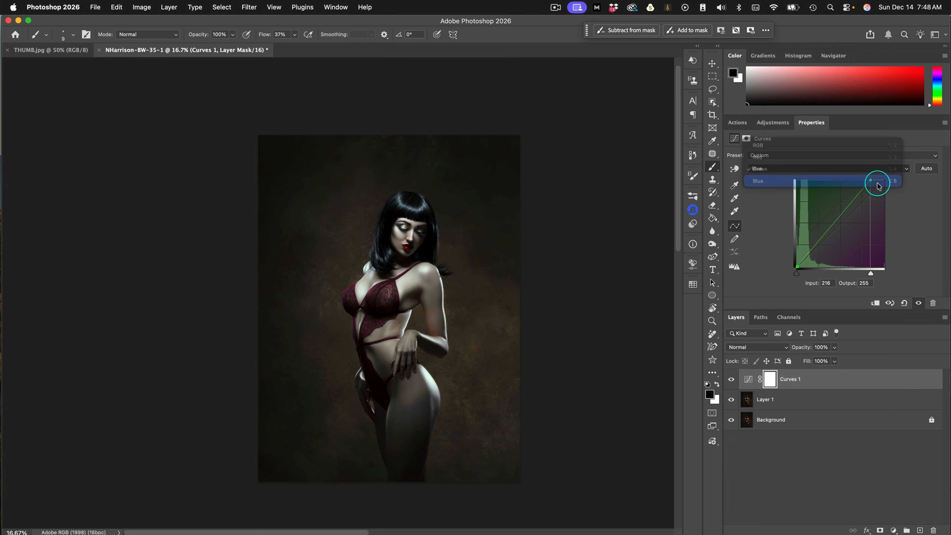
left_click_drag(857, 206, 857, 191)
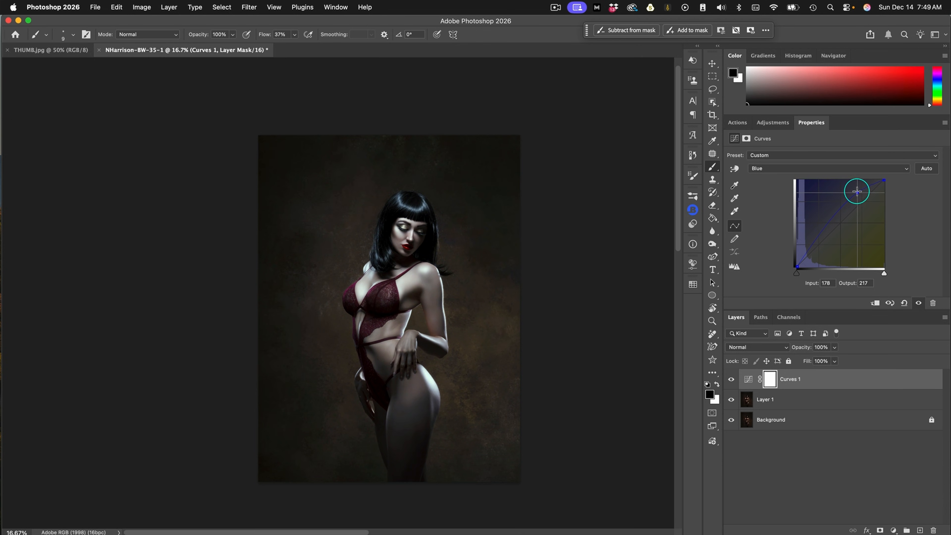
Set the Curves 1 layer's Blend If shadow sliders for the underlying layer to a split of 35 / 97
double_click(846, 380)
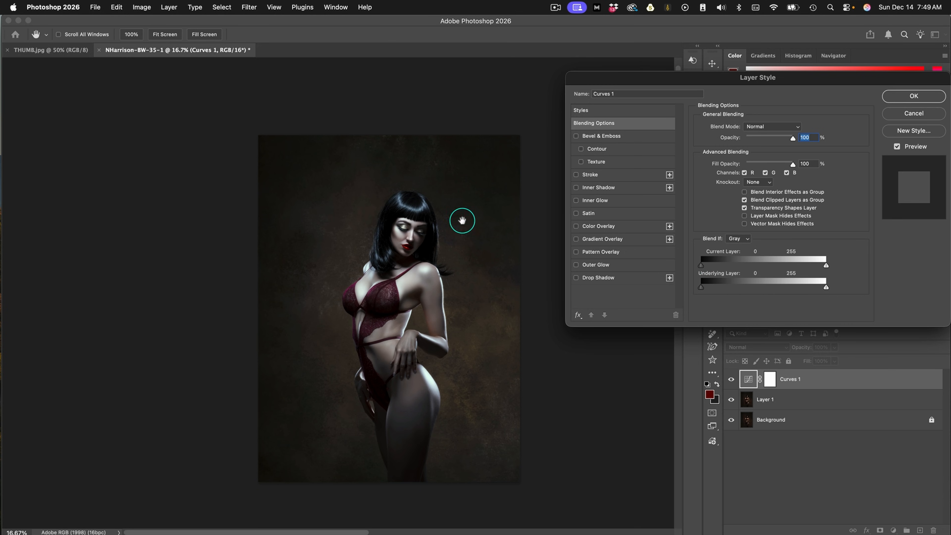
left_click_drag(702, 290, 723, 291)
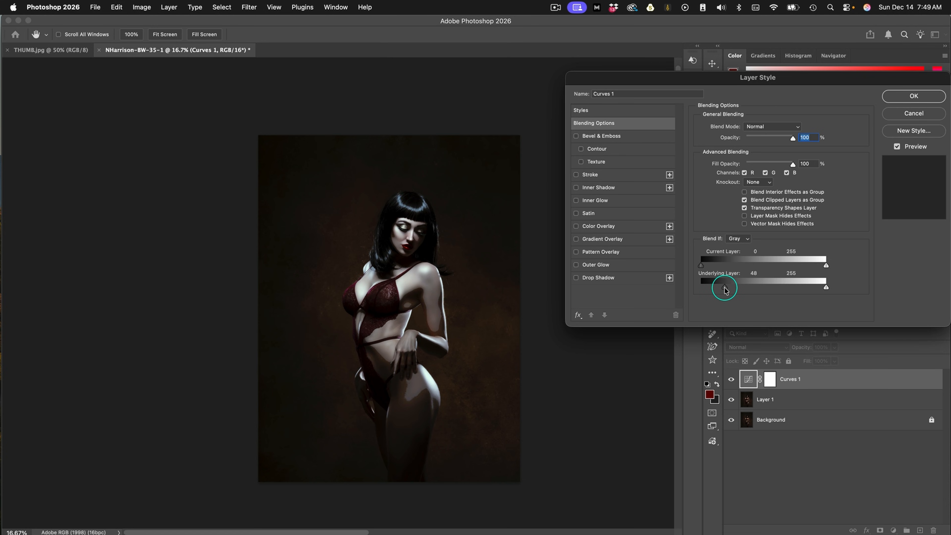
key("alt")
mouse_move(726, 289)
left_mouse_down()
mouse_move(749, 288)
mouse_move(718, 289)
left_mouse_up()
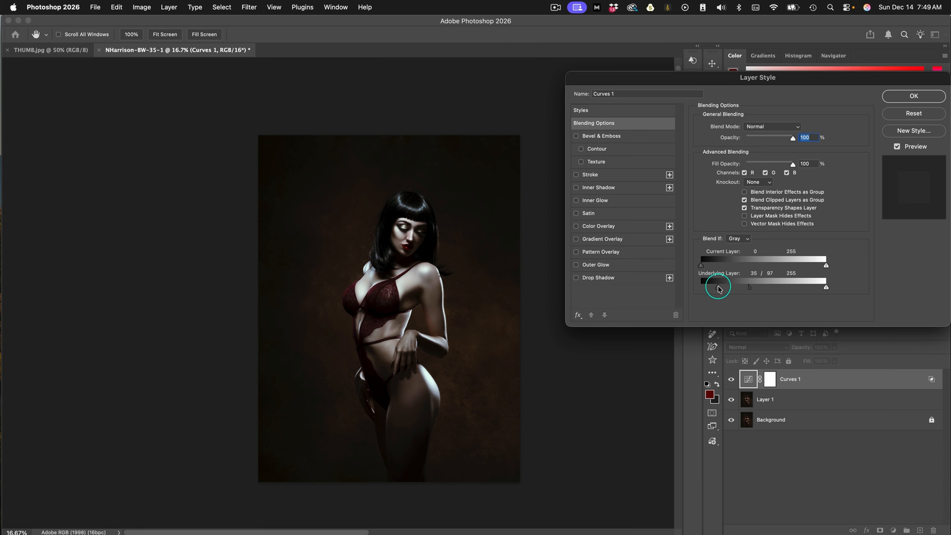
left_click(914, 96)
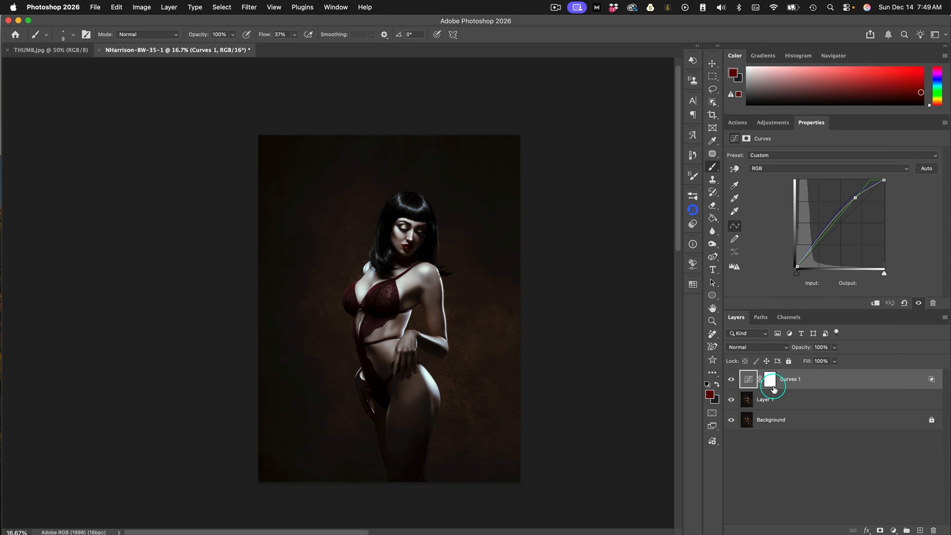
Invert the Curves 1 mask to black and paint white at 72% flow over the figure's face, chest, arm, waist and hip
left_click(770, 379)
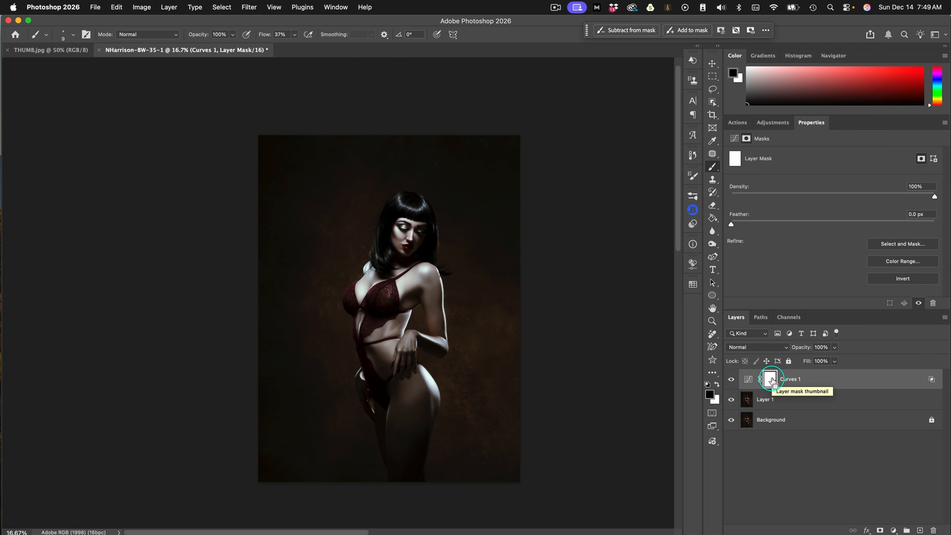
key("super+i")
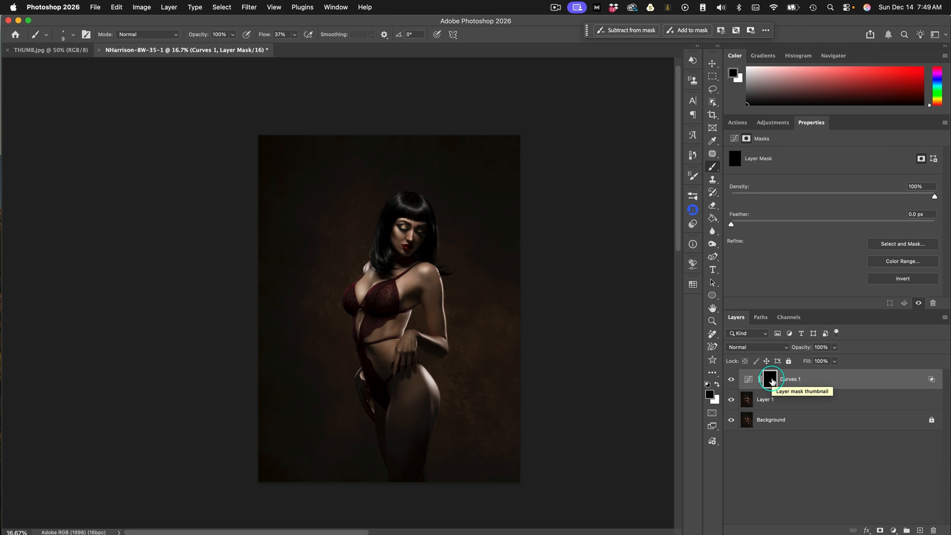
key("x")
left_click_drag(295, 34, 310, 46)
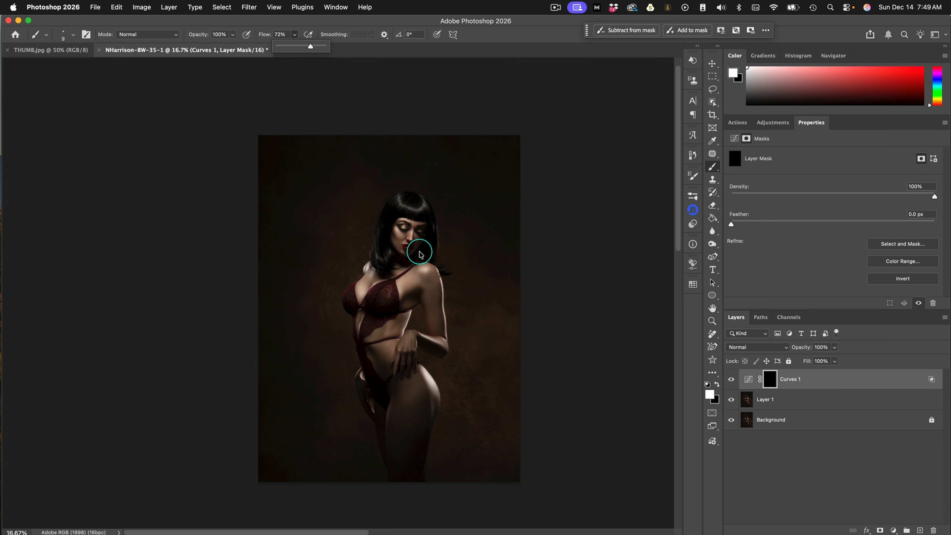
left_click_drag(418, 253, 438, 255, "ctrl+alt")
mouse_move(402, 210)
left_mouse_down()
mouse_move(408, 246)
mouse_move(402, 214)
left_mouse_up()
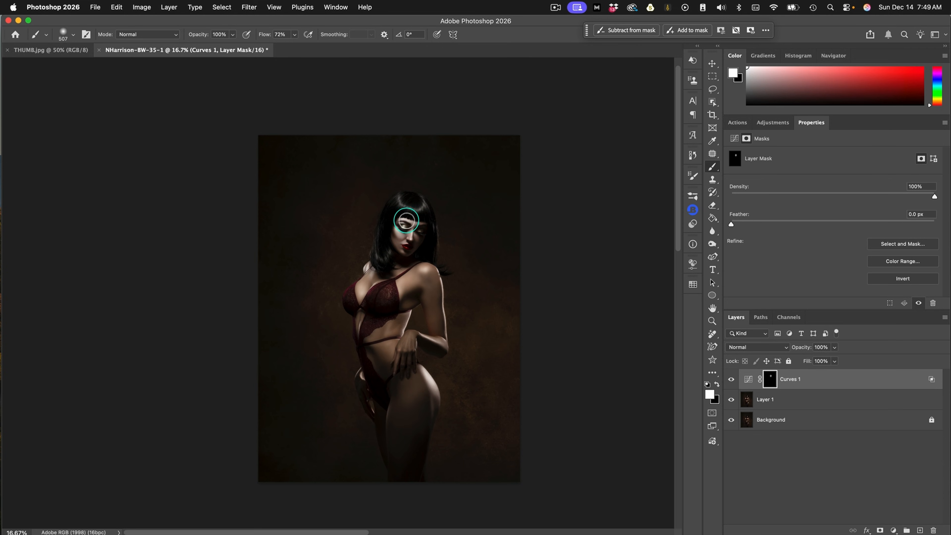
mouse_move(376, 266)
left_mouse_down()
mouse_move(400, 275)
mouse_move(401, 288)
mouse_move(427, 271)
mouse_move(434, 305)
mouse_move(428, 280)
mouse_move(432, 292)
mouse_move(418, 314)
mouse_move(391, 322)
mouse_move(363, 311)
mouse_move(384, 316)
mouse_move(399, 348)
mouse_move(435, 323)
mouse_move(430, 271)
mouse_move(433, 289)
left_mouse_up()
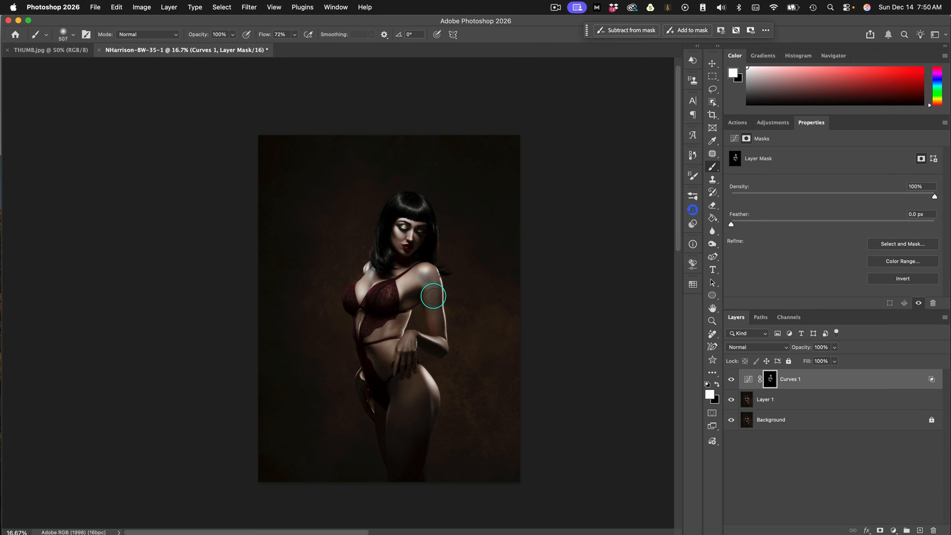
mouse_move(410, 381)
left_mouse_down()
mouse_move(427, 383)
mouse_move(423, 397)
mouse_move(409, 365)
mouse_move(373, 382)
mouse_move(364, 377)
mouse_move(374, 405)
mouse_move(382, 327)
mouse_move(400, 317)
mouse_move(399, 328)
mouse_move(430, 283)
mouse_move(437, 338)
mouse_move(419, 290)
mouse_move(397, 320)
mouse_move(431, 327)
mouse_move(434, 344)
mouse_move(406, 342)
mouse_move(407, 368)
left_mouse_up()
left_click_drag(416, 404, 419, 397)
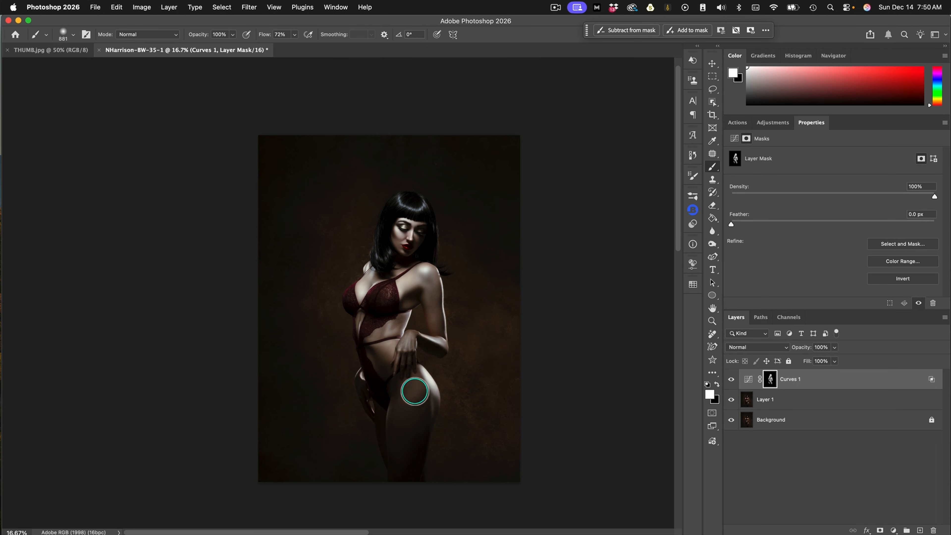
In Curves 1, move the RGB point to input 181, output 196, and the green white point to input 194
left_click(734, 138)
left_click(855, 197)
left_click_drag(855, 197, 859, 199)
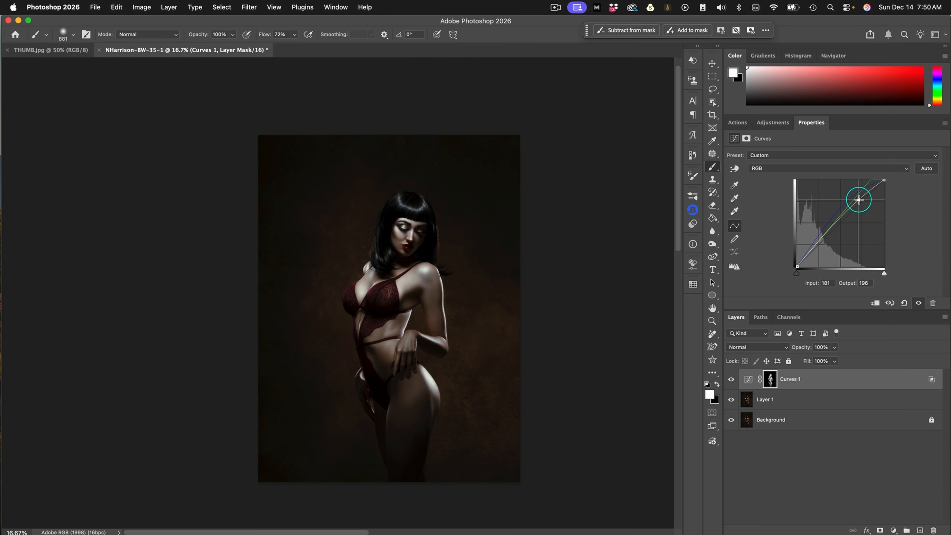
left_click(780, 170)
left_click(779, 190)
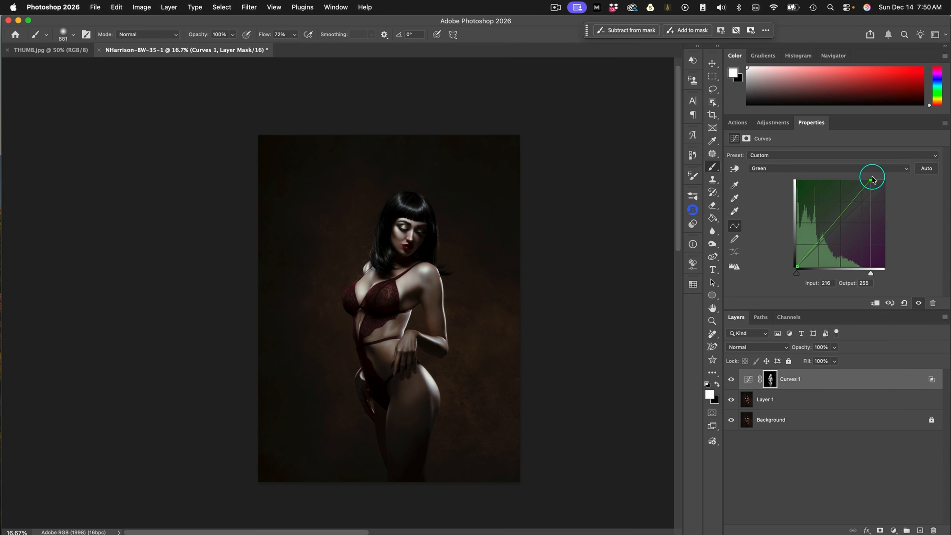
left_click_drag(870, 180, 863, 177)
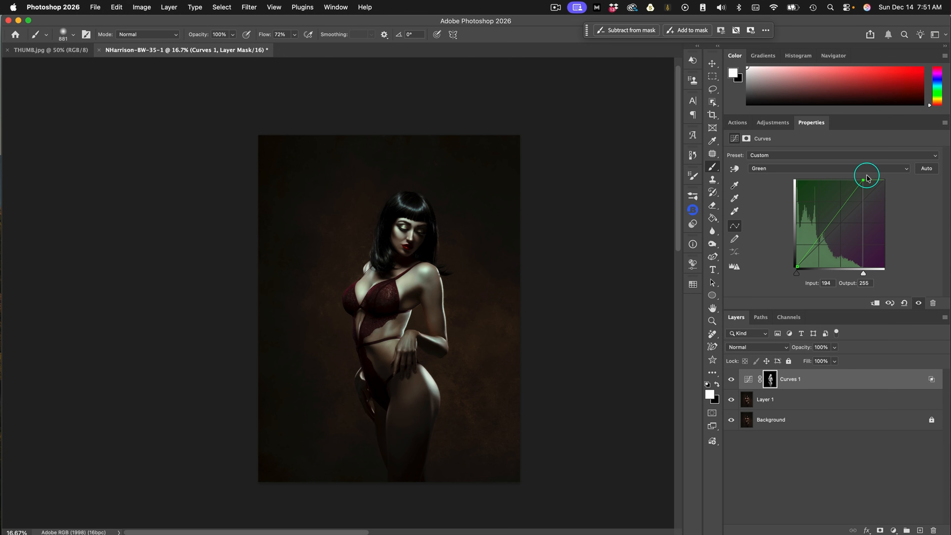
Remove the middle point of the blue curve in Curves 1 and move its white point to about input 173
left_click(790, 168)
left_click(793, 178)
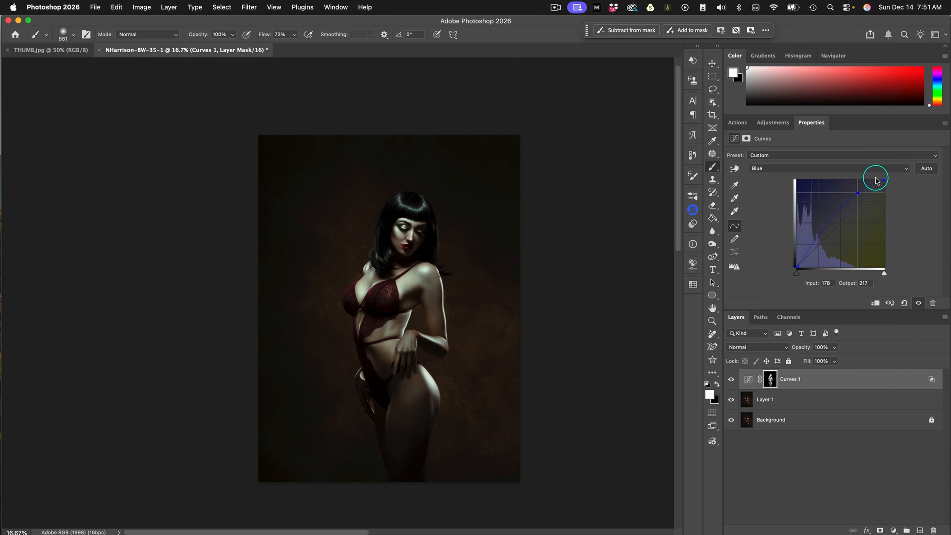
left_click_drag(857, 192, 736, 367)
left_click_drag(893, 184, 855, 175)
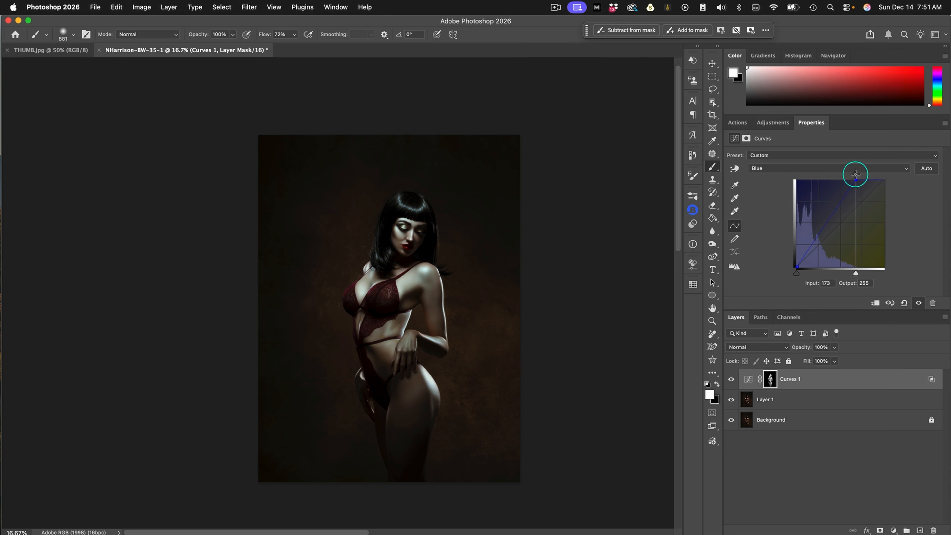
left_click_drag(855, 174, 855, 176)
Feather the Curves 1 layer mask by 3.3 px
left_click(770, 379)
left_click_drag(731, 225, 766, 225)
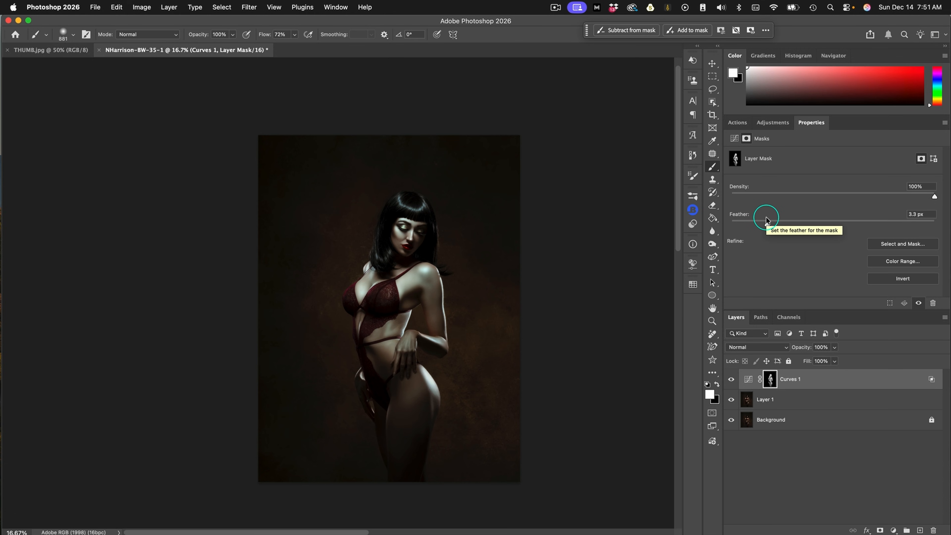
Add a second Curves adjustment layer, raise its RGB black point to output 10 and slightly lift the red curve's black point
left_click(893, 530)
left_click(896, 342)
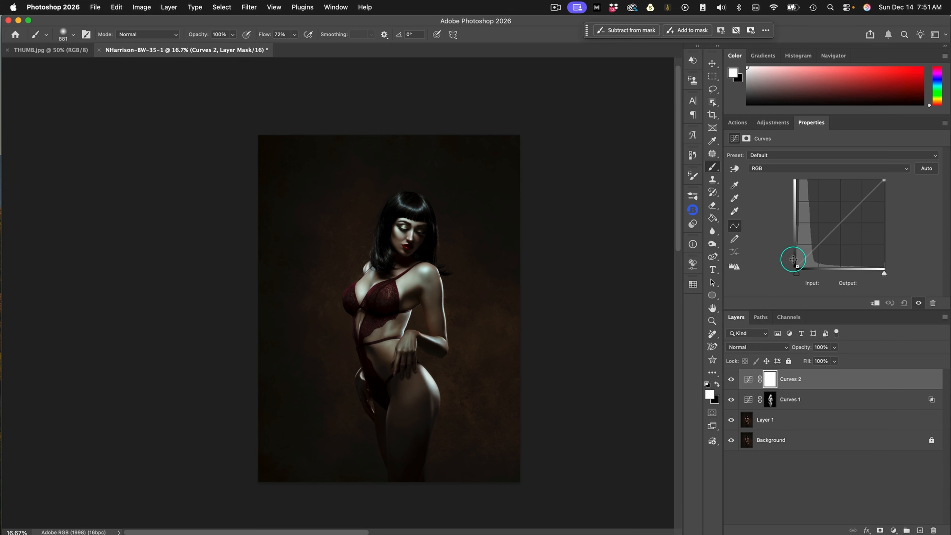
left_click_drag(796, 266, 796, 260)
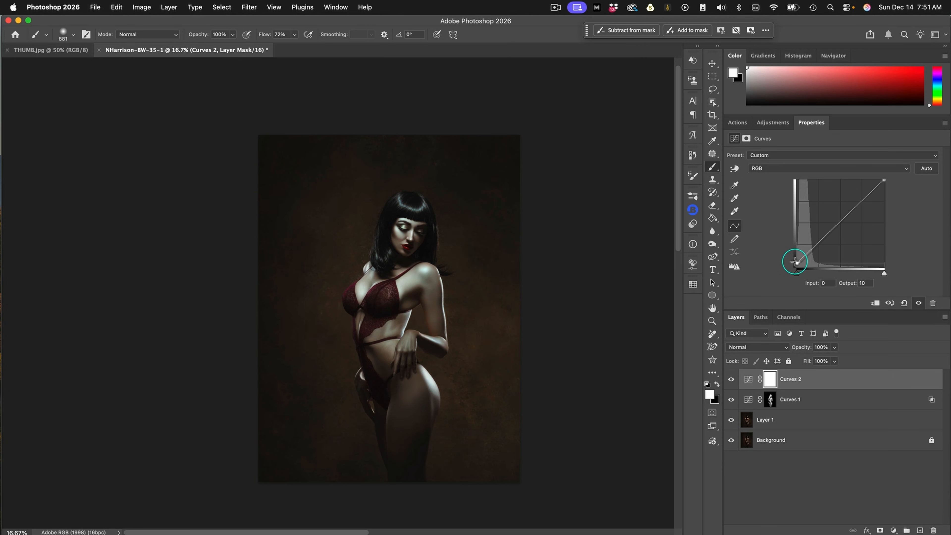
left_click(779, 168)
left_click(779, 179)
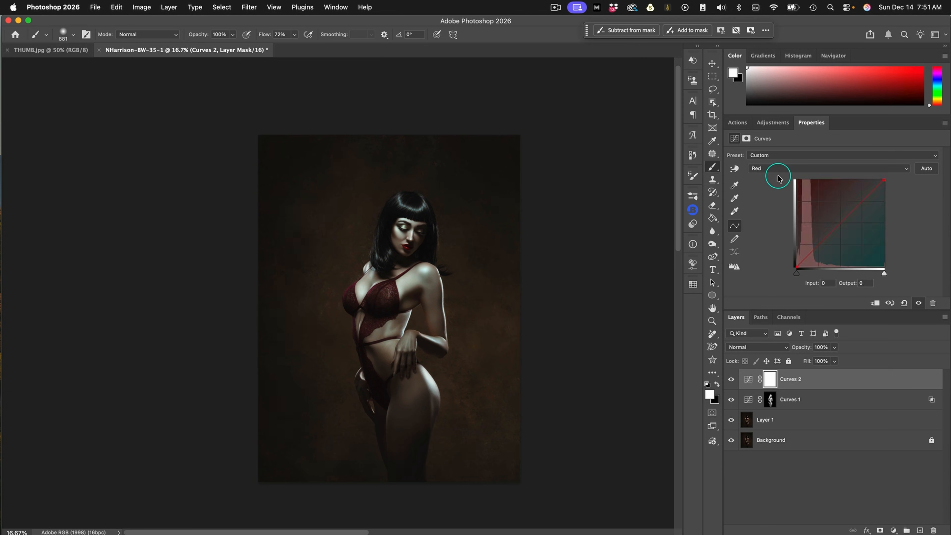
left_click_drag(797, 266, 797, 263)
Set the Curves 2 layer's Blend If highlight sliders for the underlying layer to a split of 0 / 43
double_click(854, 375)
left_click_drag(825, 287, 722, 287)
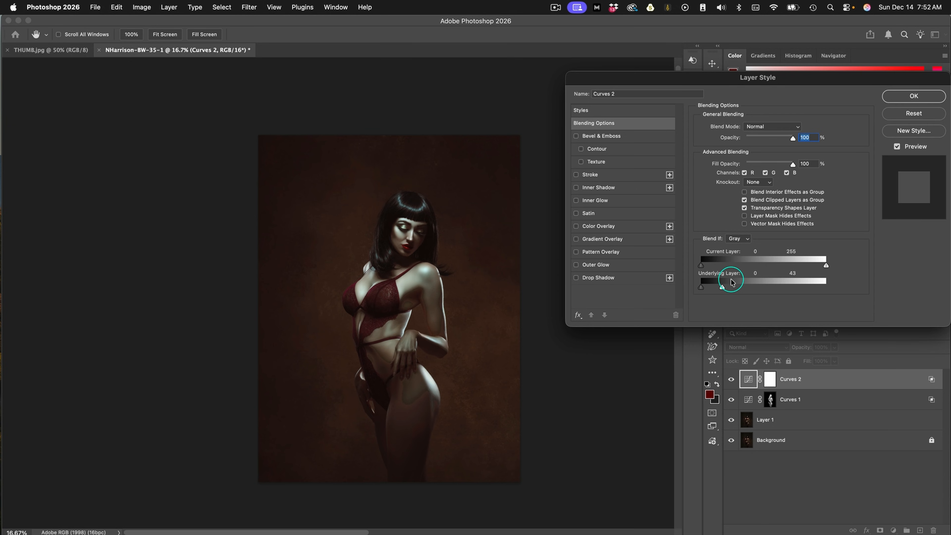
left_click_drag(720, 287, 694, 289)
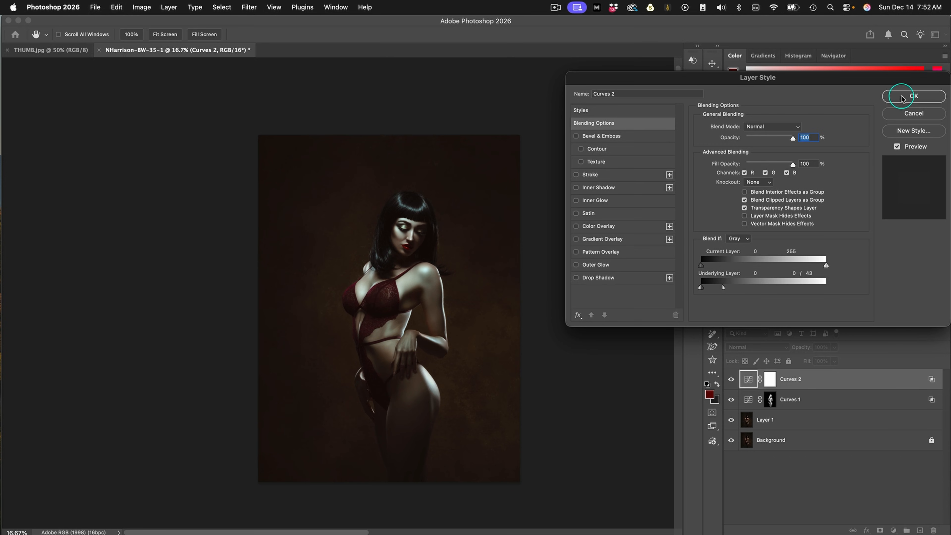
left_click(909, 94)
Invert the Curves 2 mask to black, paint white over the woman's hair, face, torso and legs, and slightly feather the mask
left_click(771, 380)
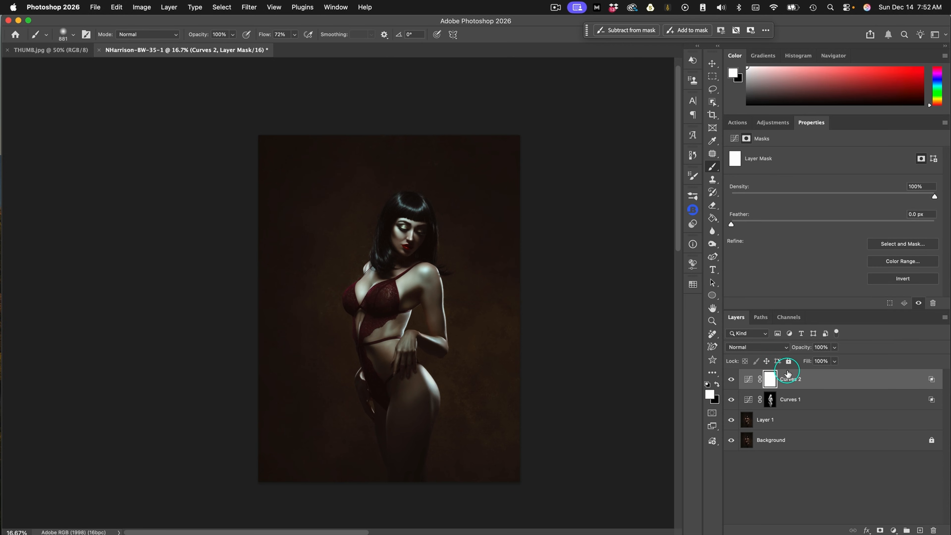
key("super+i")
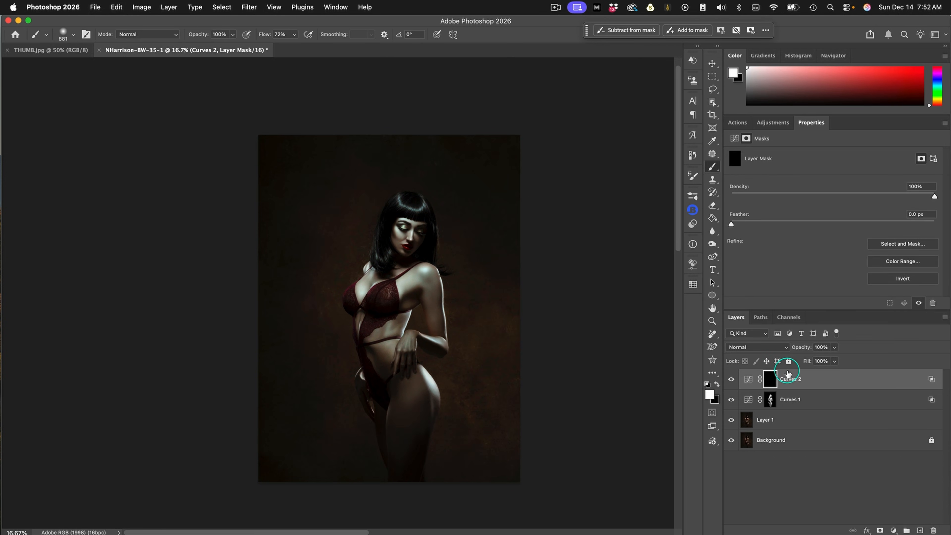
left_click_drag(421, 204, 402, 202)
left_click_drag(409, 255, 422, 249)
mouse_move(373, 302)
left_mouse_down()
mouse_move(370, 322)
mouse_move(384, 293)
left_mouse_up()
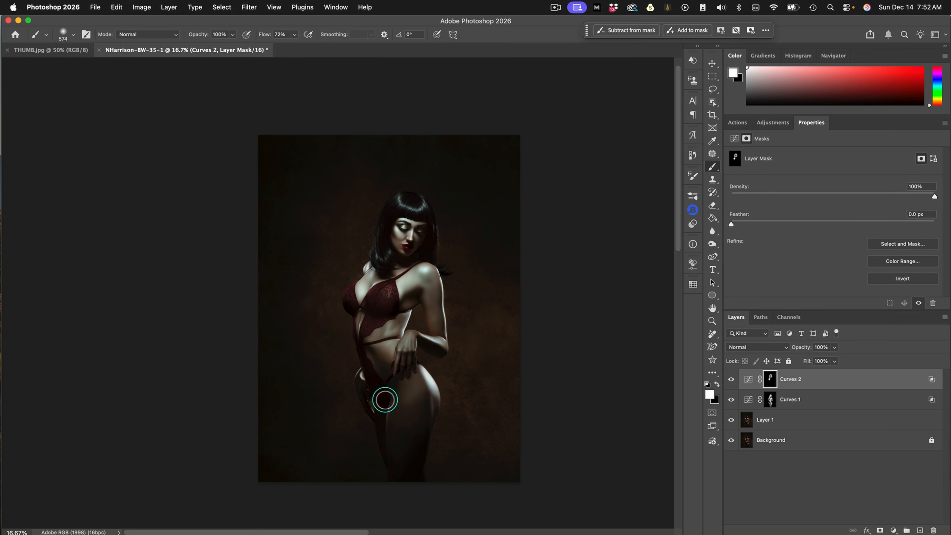
mouse_move(418, 448)
left_mouse_down()
mouse_move(410, 344)
mouse_move(422, 340)
mouse_move(431, 304)
mouse_move(401, 303)
left_mouse_up()
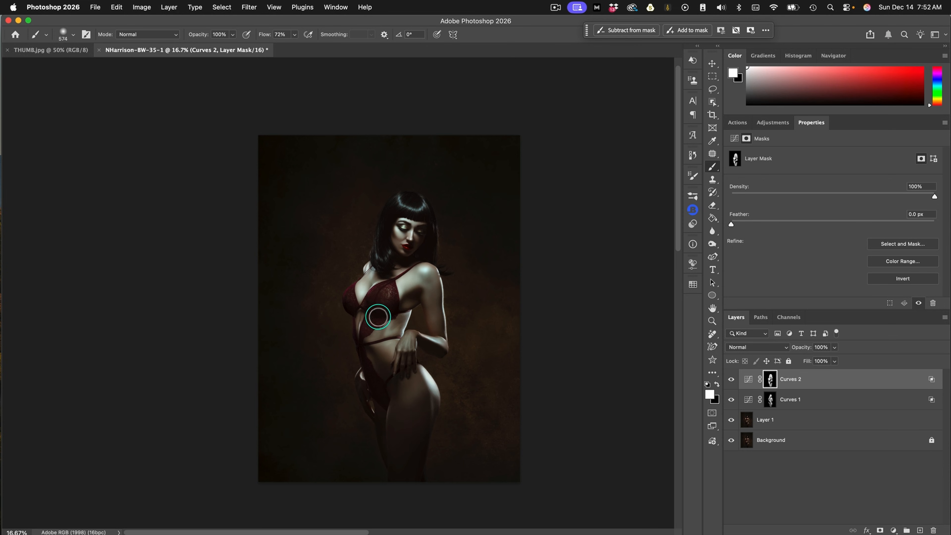
left_click_drag(731, 224, 768, 224)
Duplicate Layer 1, merge the copy with Curves 1 and Curves 2, and compare the merged grade with the original
left_click(790, 422)
key("super+j")
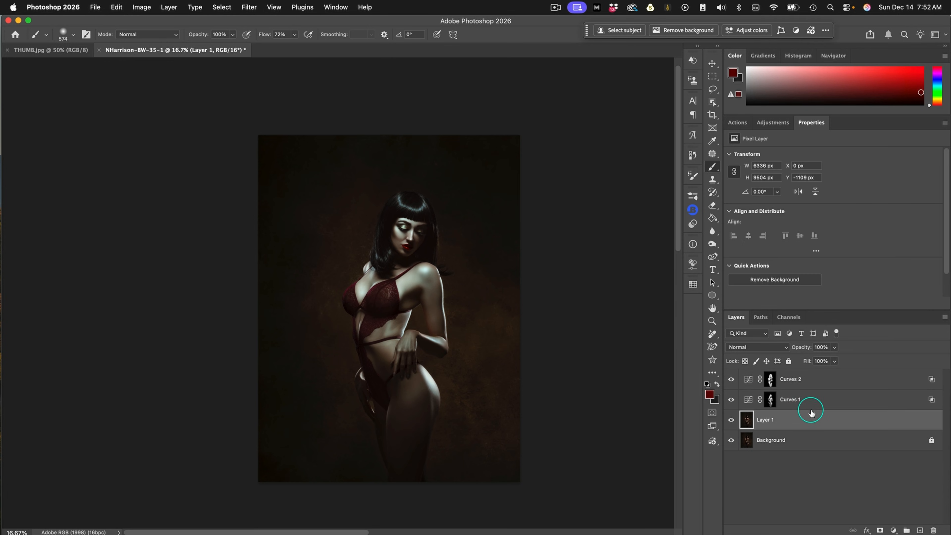
left_click(824, 377, "shift")
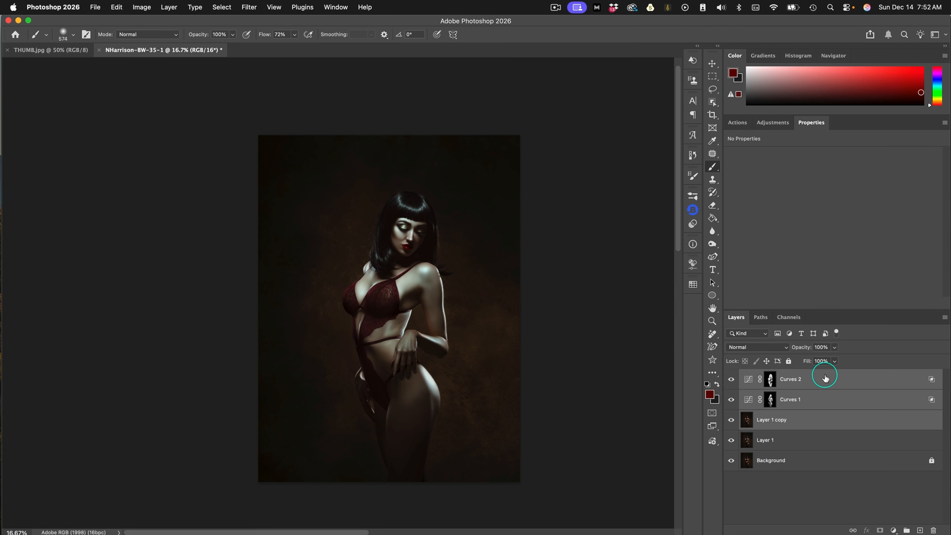
right_click(825, 378)
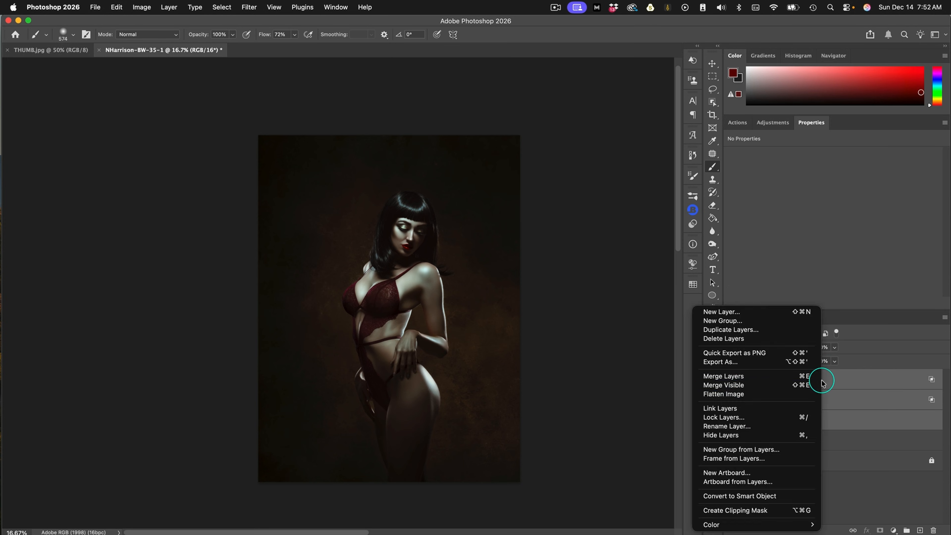
left_click(749, 377)
left_click(730, 379)
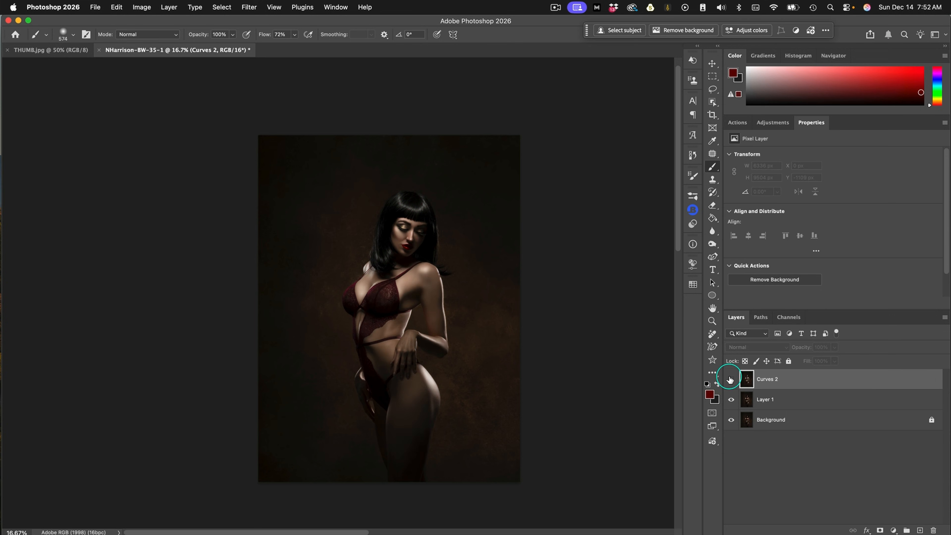
left_click(731, 379)
left_click(730, 379)
left_click(730, 379)
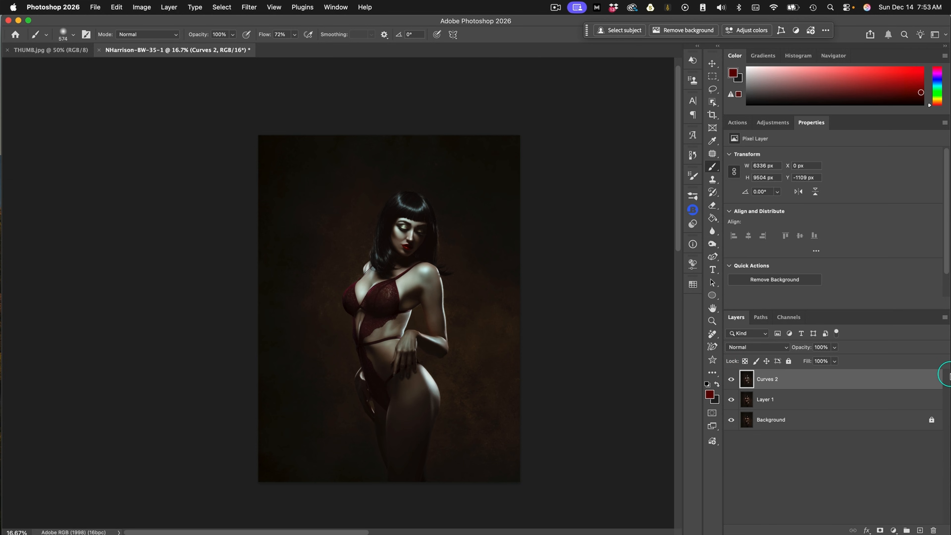
Duplicate the merged Curves 2 layer, mask the copy to the automatically selected subject and slightly feather the mask
key("super+j")
left_click(632, 31)
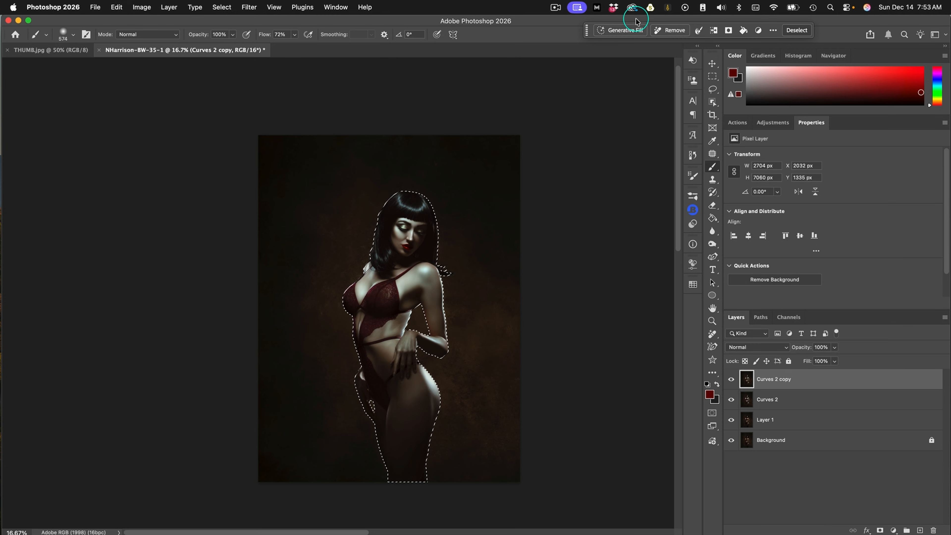
left_click(877, 525)
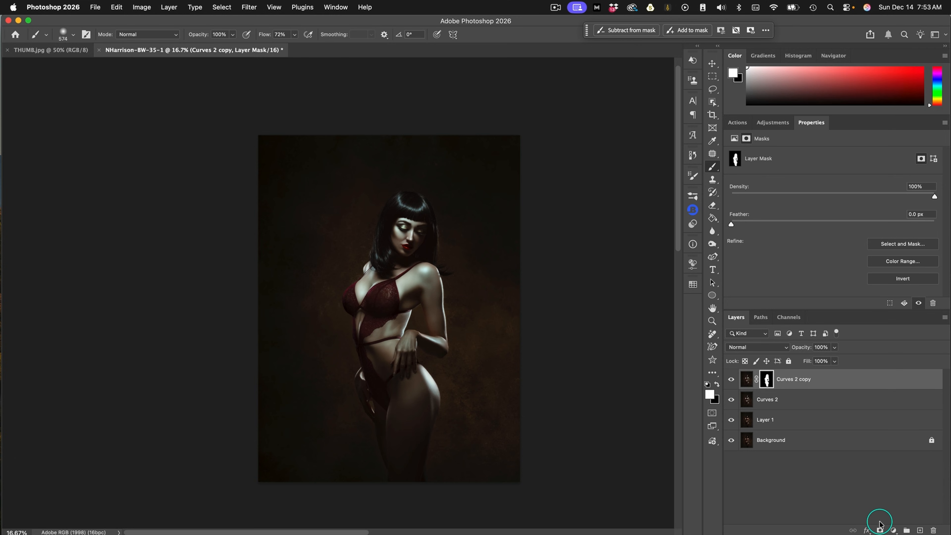
left_click(733, 225)
left_click_drag(734, 226, 745, 221)
Add a Color Balance adjustment above Curves 2 with midtones at Cyan–Red +17 and Magenta–Green -12
left_click(801, 398)
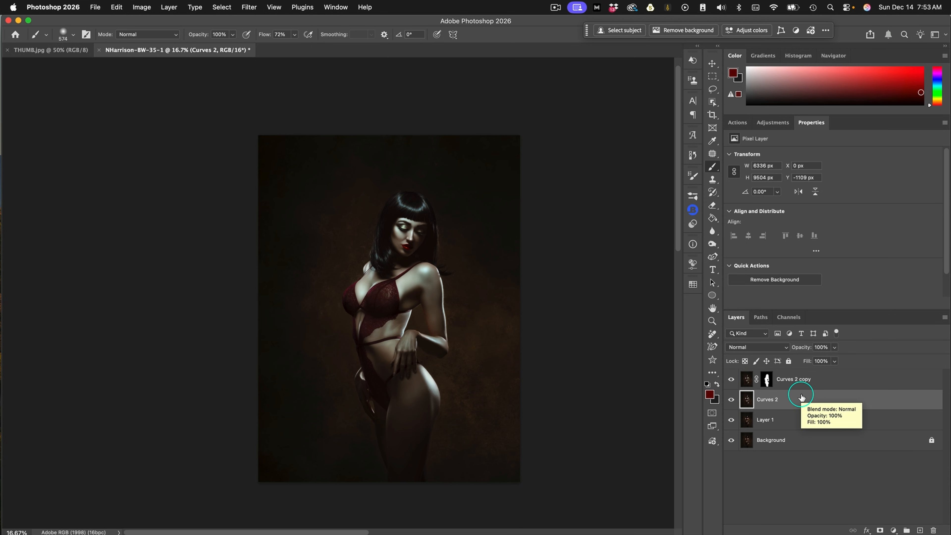
left_click(894, 530)
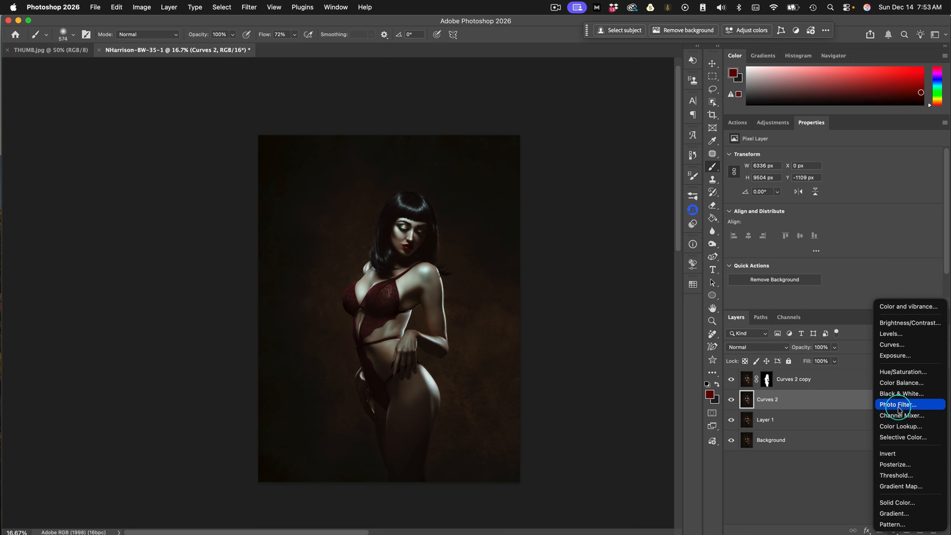
left_click(915, 382)
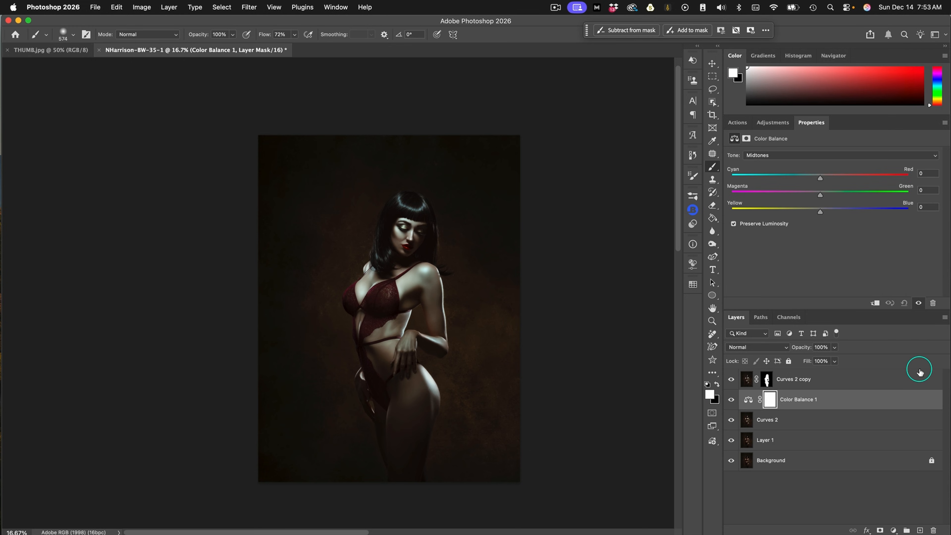
left_click_drag(821, 177, 832, 178)
left_click_drag(819, 196, 810, 196)
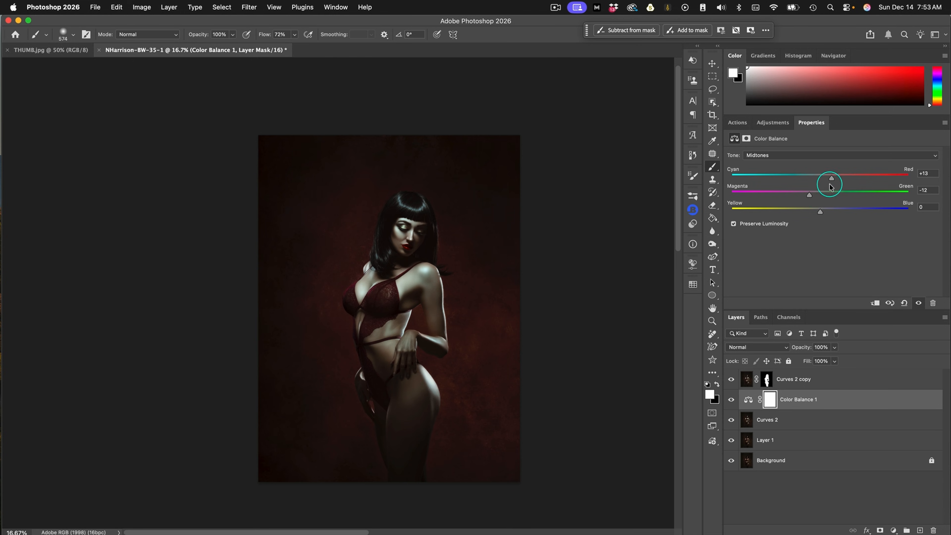
left_click_drag(831, 178, 838, 176)
Raise and split the underlying layer's Blend If shadow sliders on Color Balance 1 to keep the red out of the darkest tones
double_click(880, 396)
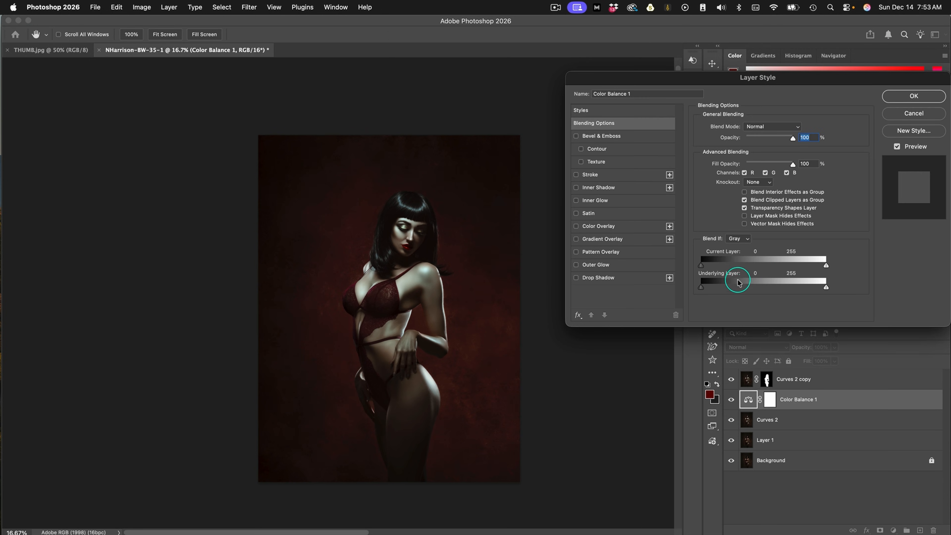
mouse_move(701, 287)
left_mouse_down()
mouse_move(725, 288)
mouse_move(713, 287)
left_mouse_up()
key("alt")
left_click_drag(716, 287, 718, 287)
left_click_drag(721, 291, 708, 290)
left_click(902, 94)
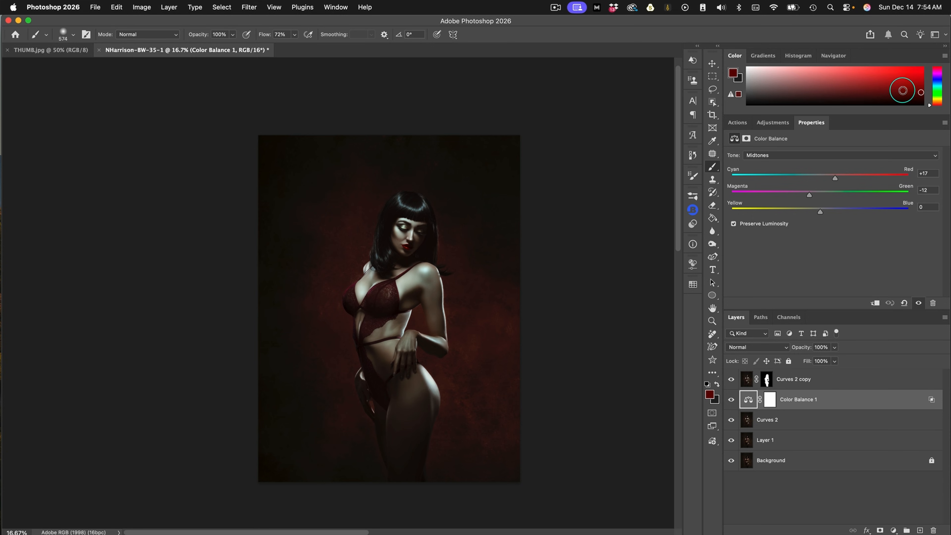
Shift the Color Balance shadows slightly toward magenta
left_click(778, 155)
left_click(782, 143)
left_click_drag(820, 195, 817, 196)
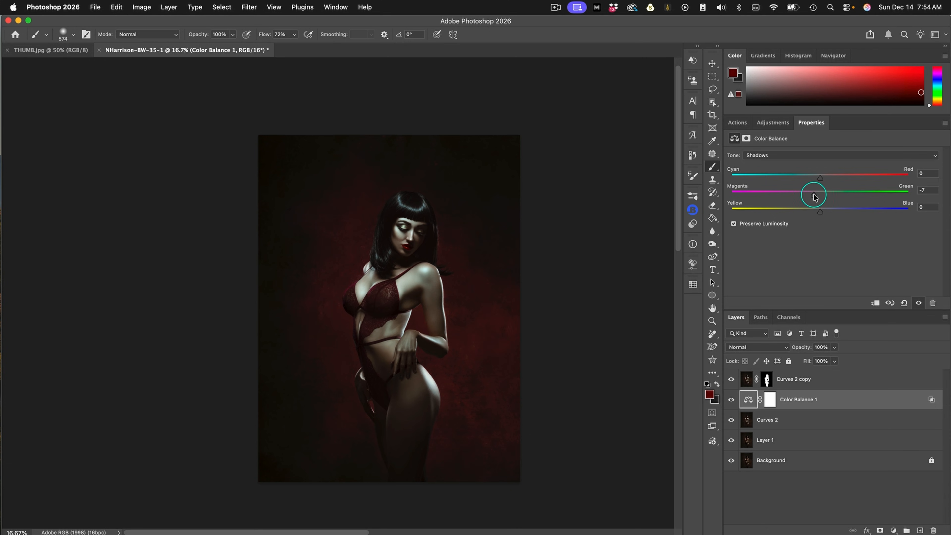
left_click_drag(813, 195, 815, 190)
Convert the masked Curves 2 copy layer to a smart object
left_click(830, 380)
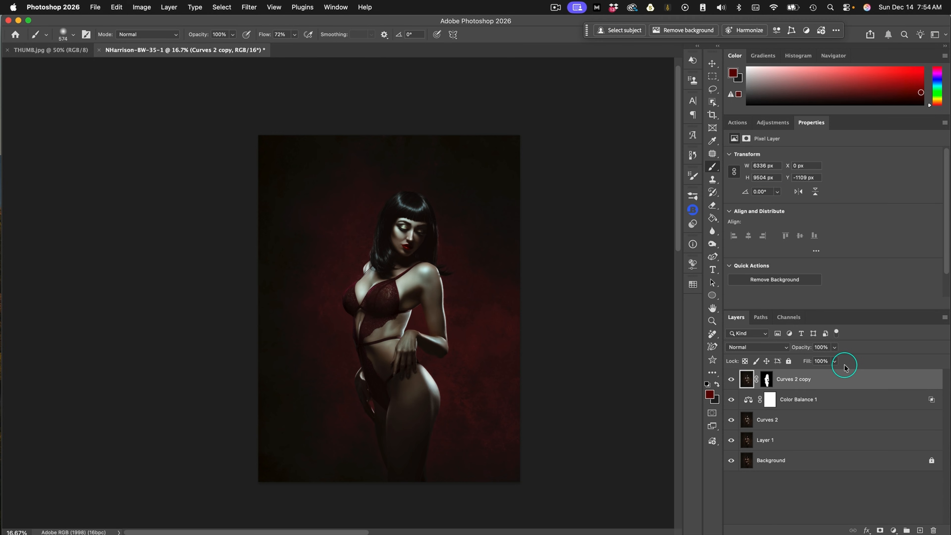
right_click(816, 381)
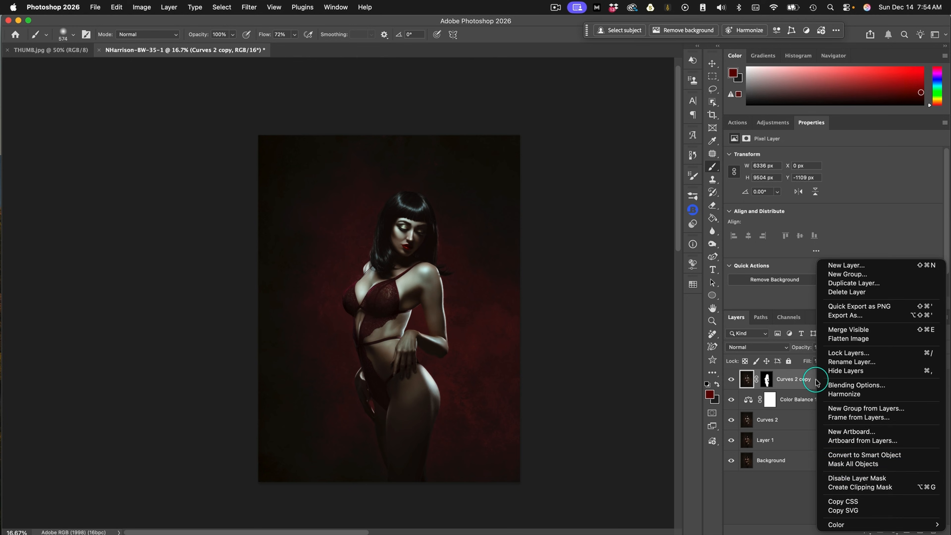
left_click(851, 455)
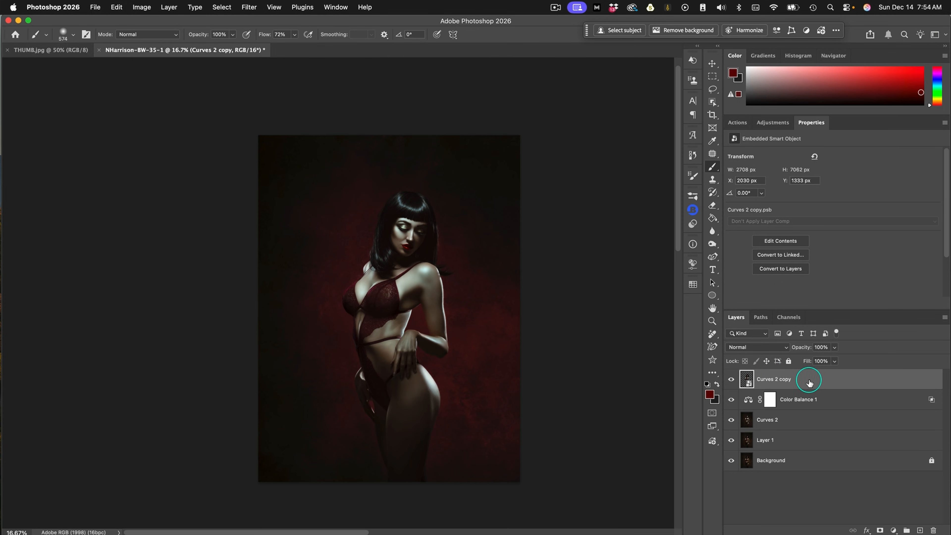
Duplicate the subject smart object four times and rename the topmost copy "Main Subject."
key("super+j")
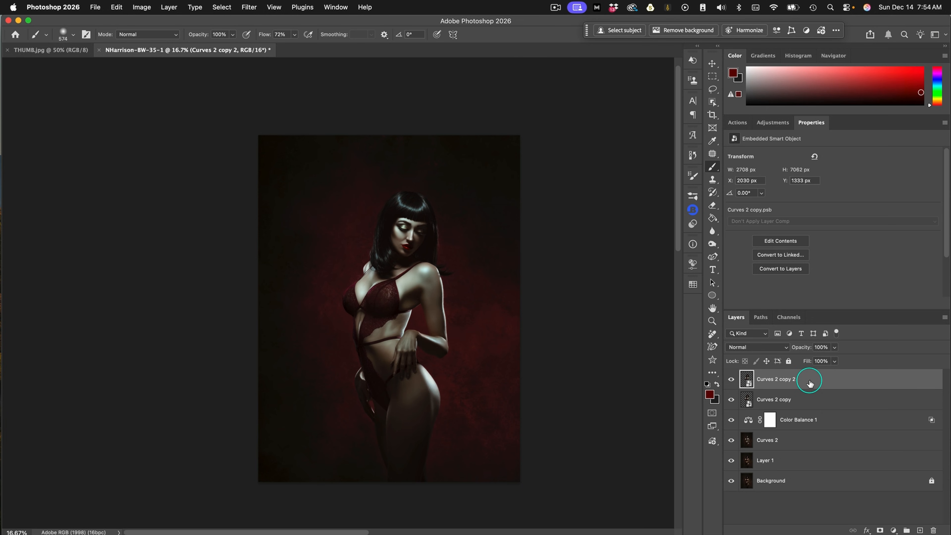
key("super+j")
key("super+j")
key("super+j")
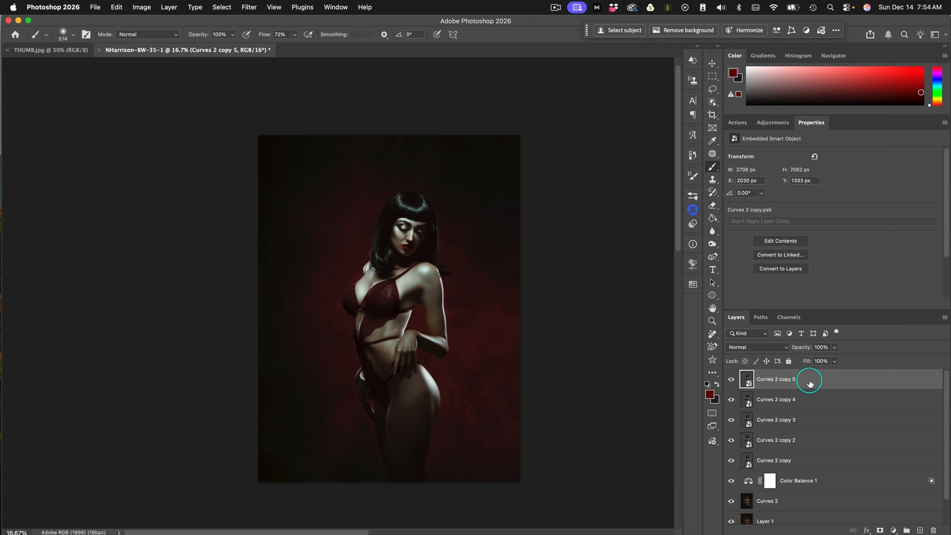
type("Main Subject.")
key("Return")
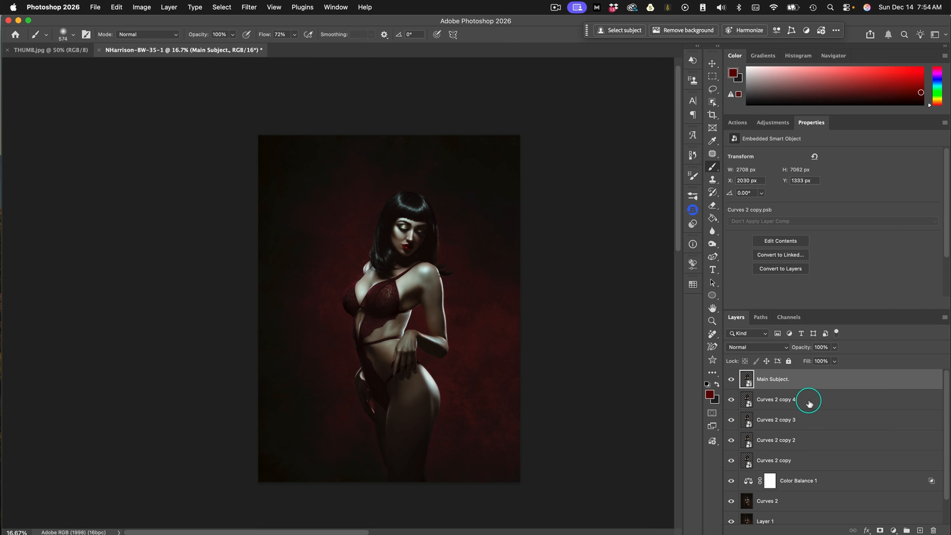
Move the Curves 2 copy 4 layer horizontally to the right with the Move tool, to about X 2195 px
left_click(745, 400)
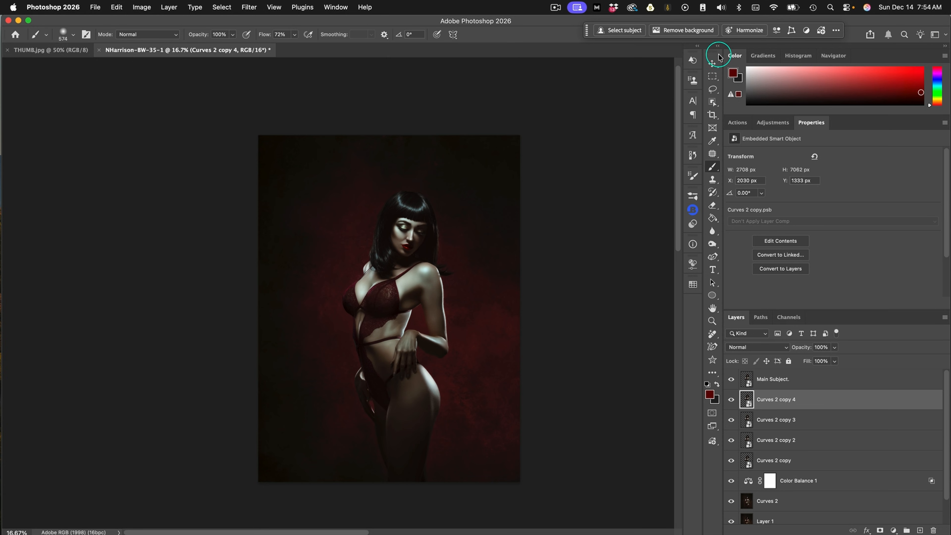
left_click(712, 63)
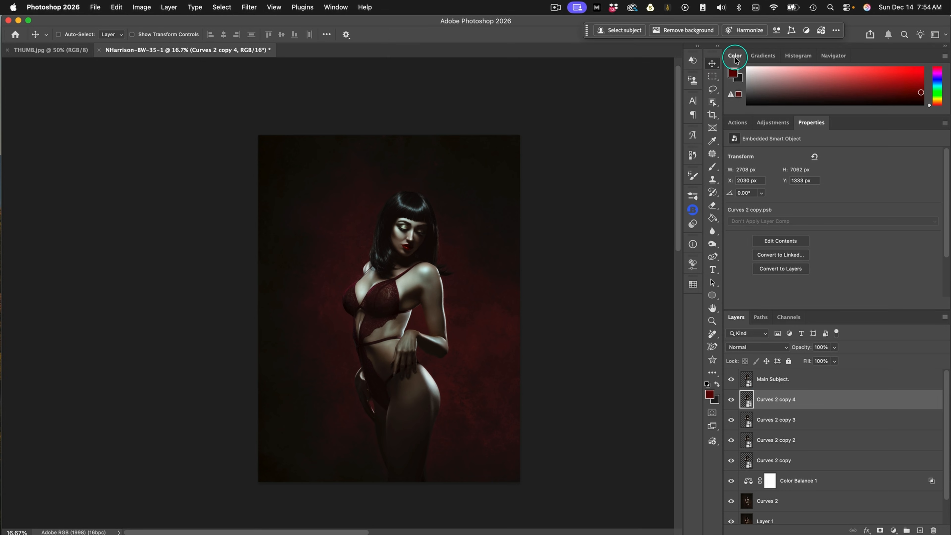
key("Right")
key("Right")
key("Right")
key("Right")
key("Right")
key("Right")
key("Right")
key("Right")
key("Right")
key("Right")
key("Right")
key("Right")
key("Right")
key("Right")
key("Right")
key("Right")
key("Right")
key("Right")
key("Right")
key("Right")
key("Right")
key("Right")
key("Right")
key("Right")
key("Right")
key("Right")
key("Right")
key("Right")
key("Right")
key("Right")
key("Right")
key("Right")
key("Right")
key("Right")
key("Right")
key("Right")
key("Right")
key("Right")
key("Right")
key("Right")
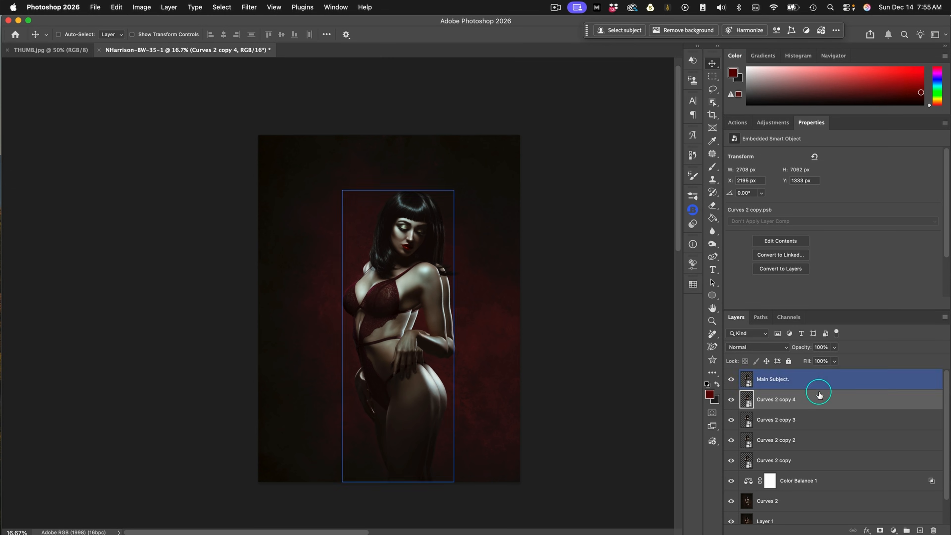
Move the Curves 2 copy 3 layer further right behind the subject, to about X 2420 px
left_click(809, 421)
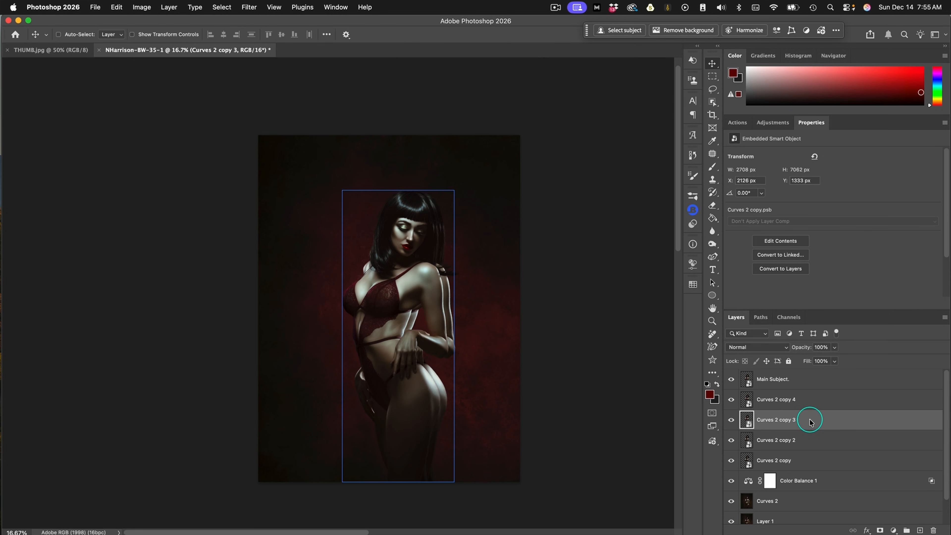
key("shift+Right")
key("shift+Right")
key("shift+Right")
key("shift+Right")
key("shift+Right")
key("shift+Right")
key("shift+Right")
key("shift+Right")
key("shift+Right")
key("shift+Right")
key("shift+Right")
key("shift+Right")
key("shift+Right")
key("shift+Right")
key("shift+Right")
key("shift+Right")
key("shift+Right")
key("shift+Right")
key("shift+Right")
key("shift+Right")
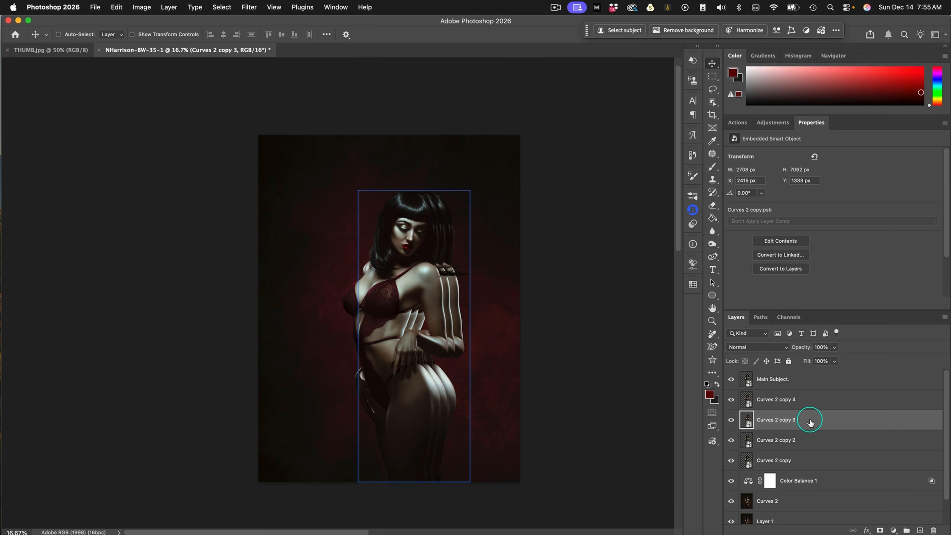
Shift Curves 2 copy 4 further right to about X 2235 px, evening the spacing between the echoed figures
left_click(865, 445)
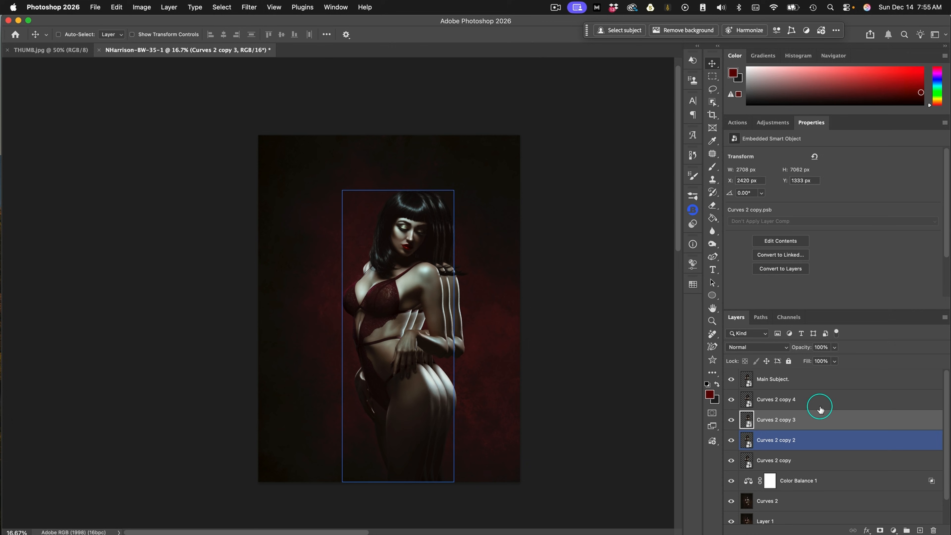
left_click(802, 398)
key("shift+Right")
key("shift+Right")
key("shift+Right")
key("shift+Right")
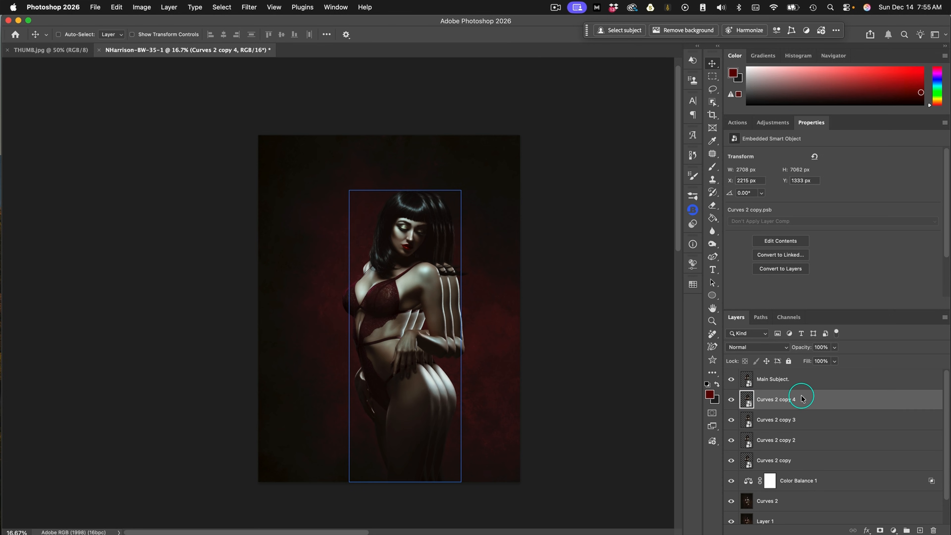
left_click(851, 418)
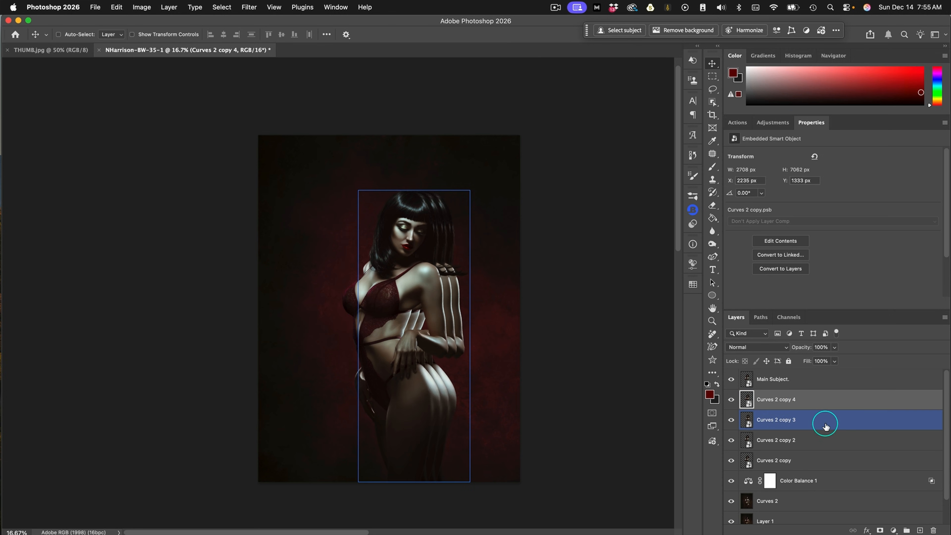
Move the Curves 2 copy 2 layer horizontally to the left of the subject, to about X 1832 px
left_click(817, 438)
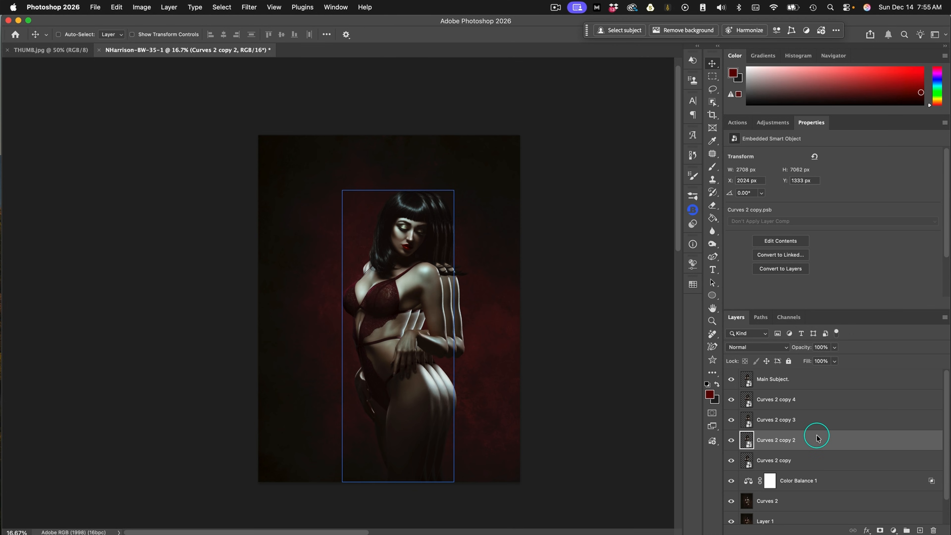
key("Left")
key("Left")
key("Left")
key("Left")
key("Left")
key("Left")
key("Left")
key("Left")
key("Left")
key("Left")
key("Left")
key("Left")
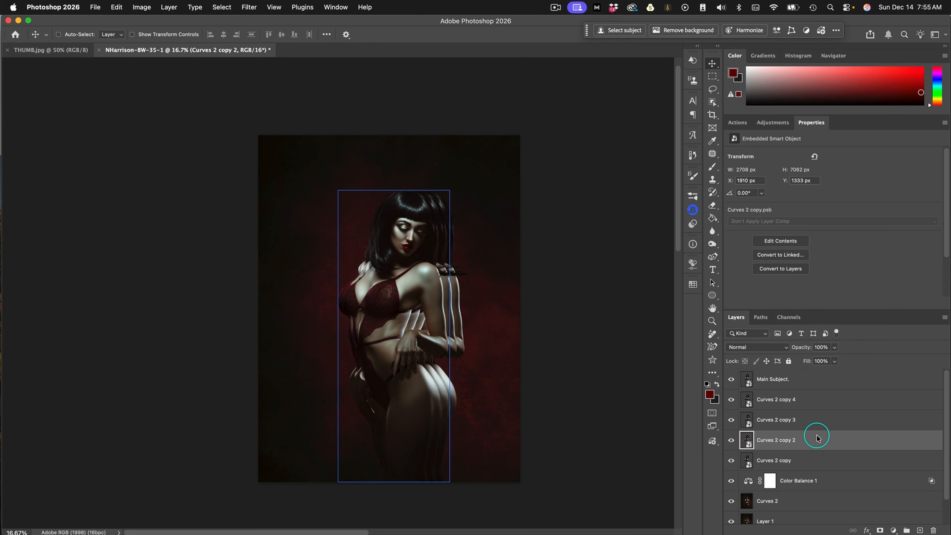
key("Left")
key("Left")
key("Left")
key("Left")
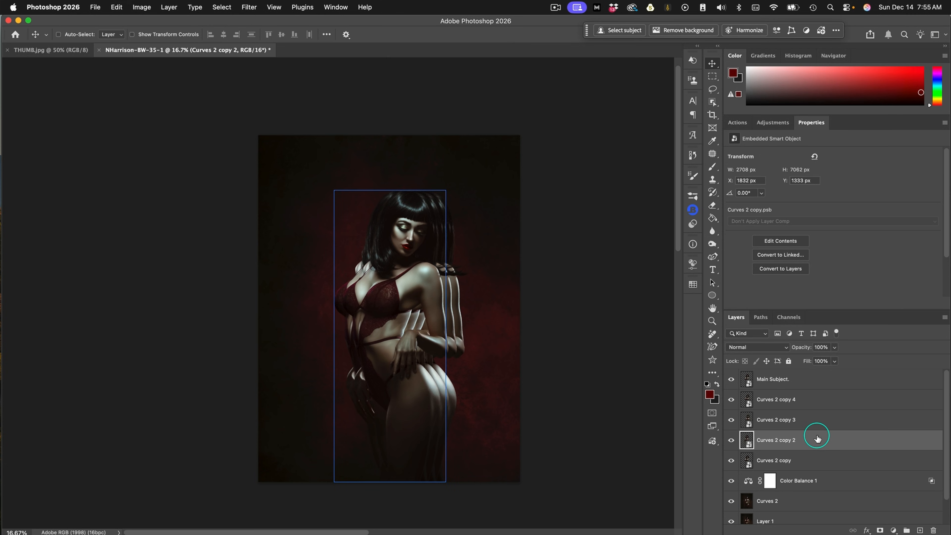
Move the Curves 2 copy layer horizontally to the left, beyond the Curves 2 copy 2 echo, to X 1568 px
left_click(815, 458)
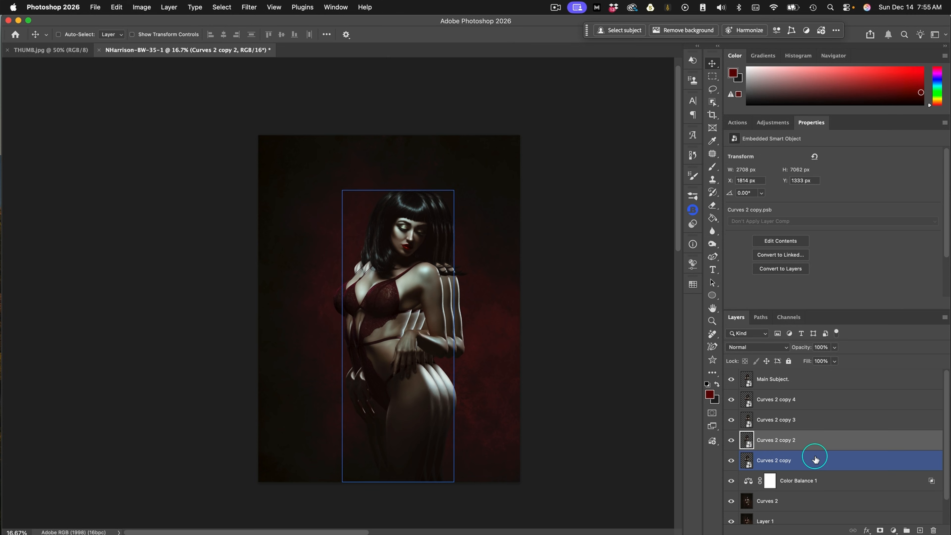
key("Left")
key("Left")
key("Left")
key("Left")
key("Left")
key("Left")
key("Left")
key("Left")
key("Left")
key("Left")
key("Left")
key("Left")
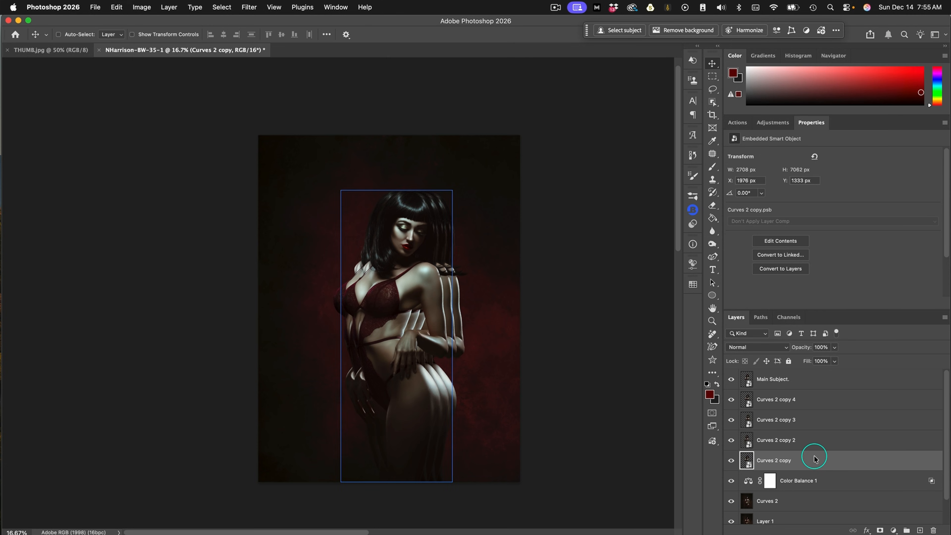
key("Left")
key("Left")
key("Left")
key("Left")
key("Left")
key("Left")
key("Left")
key("Left")
key("Left")
key("Left")
key("Left")
key("Left")
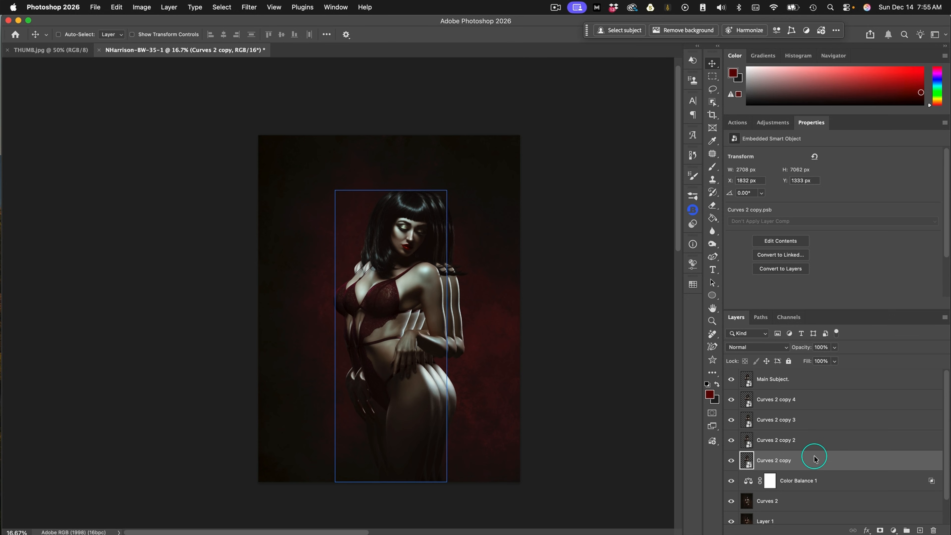
key("Left")
key("Left")
key("Left")
key("Left")
key("Left")
key("Left")
key("Left")
key("Left")
key("Left")
key("Left")
key("Left")
key("Left")
key("Left")
key("Left")
key("Left")
key("Left")
key("Left")
key("Left")
key("Left")
key("Left")
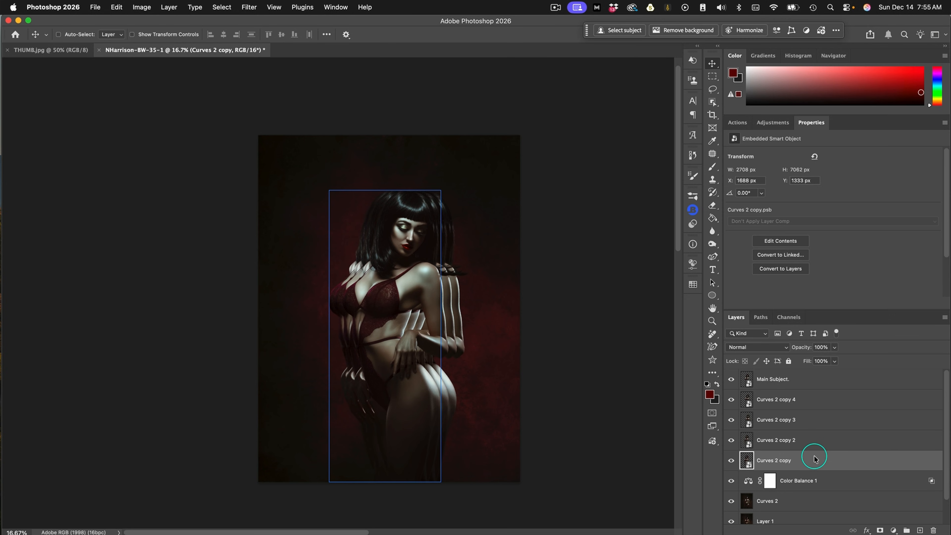
key("Left")
key("Left")
left_click(845, 483)
left_click(869, 500)
Hide the Main Subject layer to expose the echo copies behind it
left_click(763, 379)
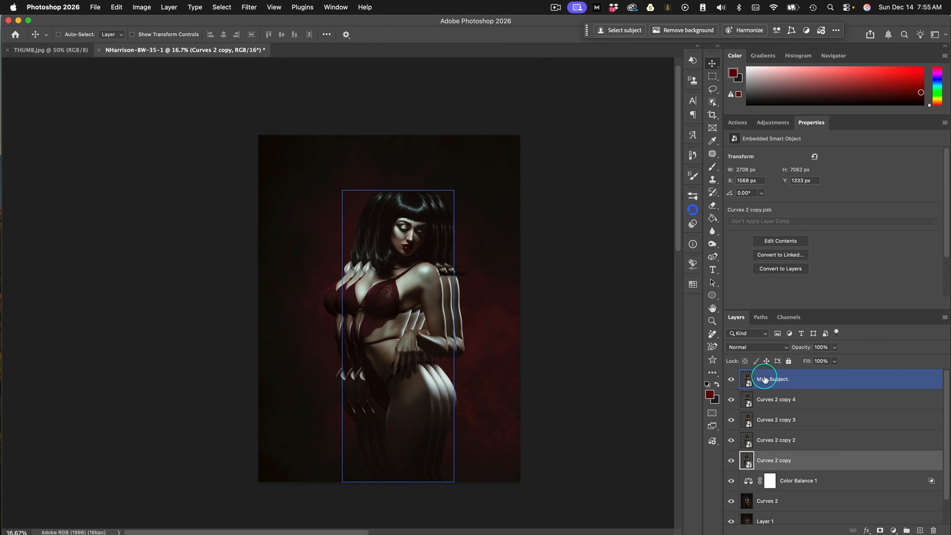
left_click(731, 379)
left_click(907, 401)
left_click(901, 442)
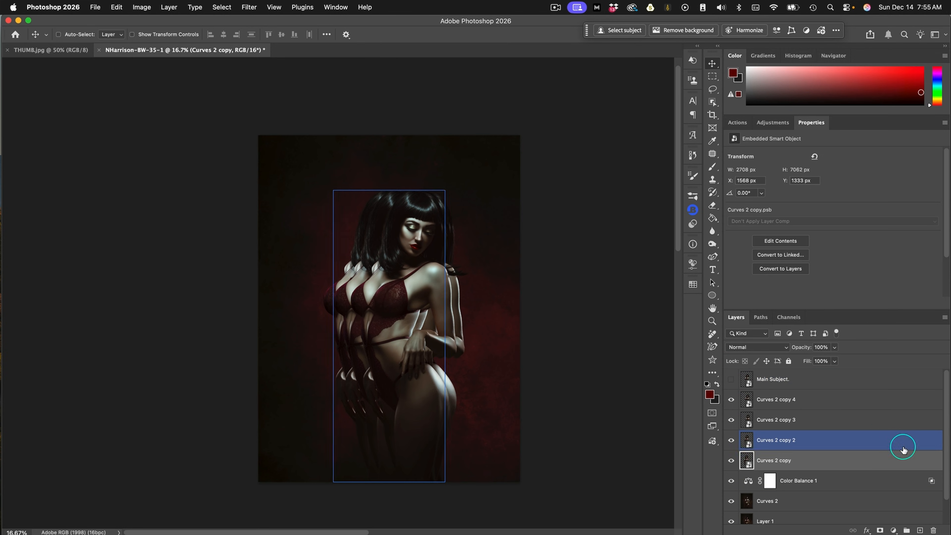
Apply a Motion Blur filter to the Curves 2 copy layer with an angle of 0° and a distance of 570 pixels
left_click(806, 460)
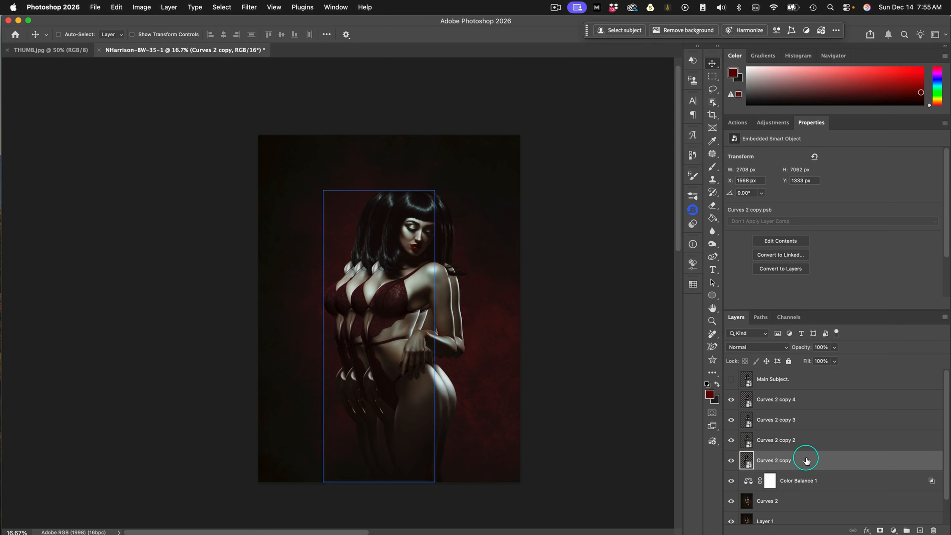
left_click(247, 8)
mouse_move(298, 178)
left_click(401, 231)
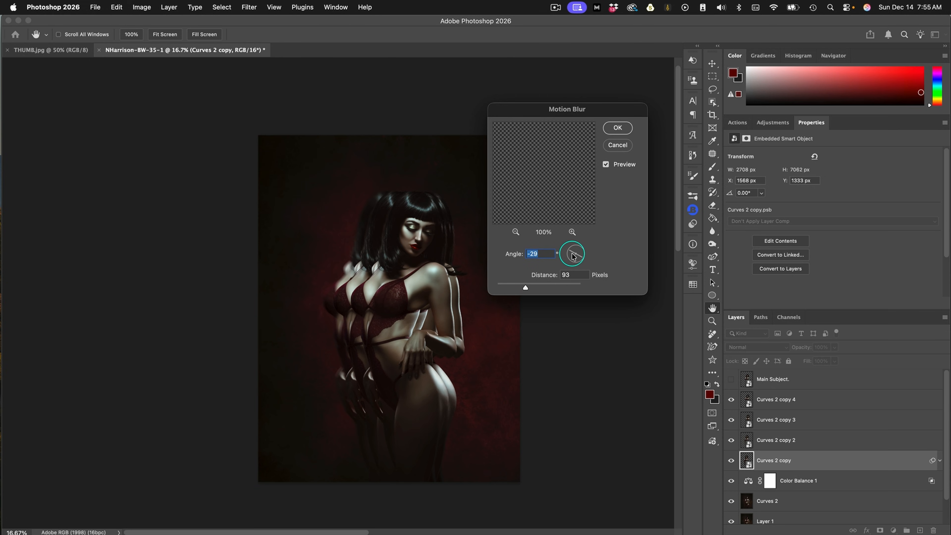
left_click_drag(571, 254, 570, 256)
left_click(537, 253)
double_click(569, 275)
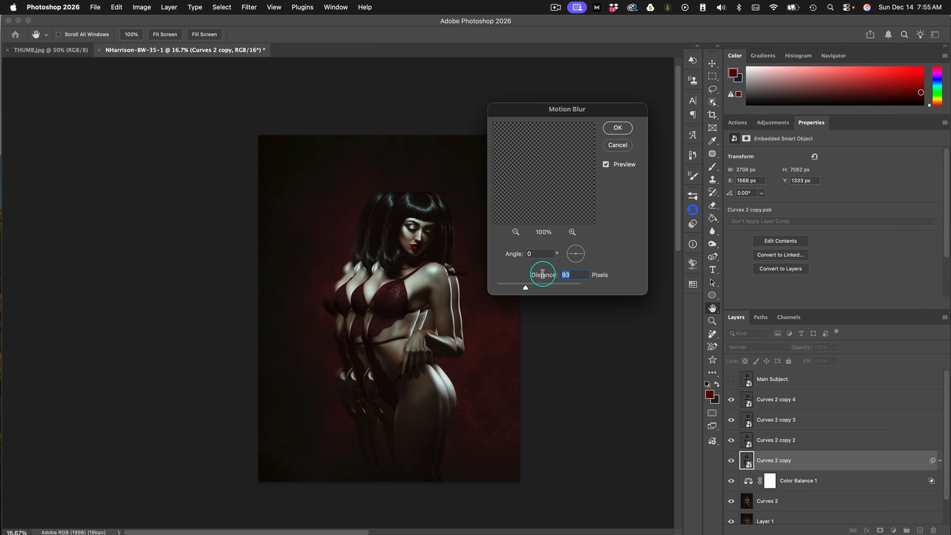
type("570")
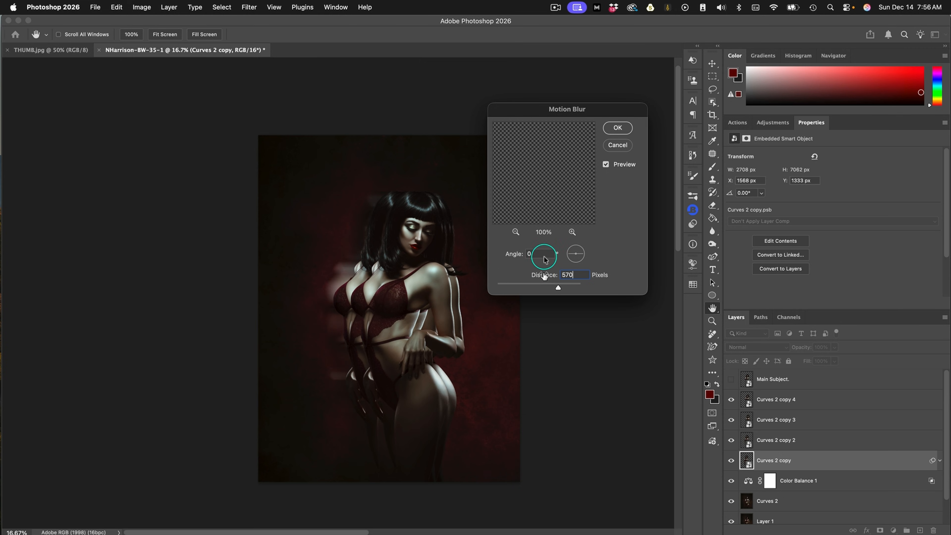
left_click(619, 128)
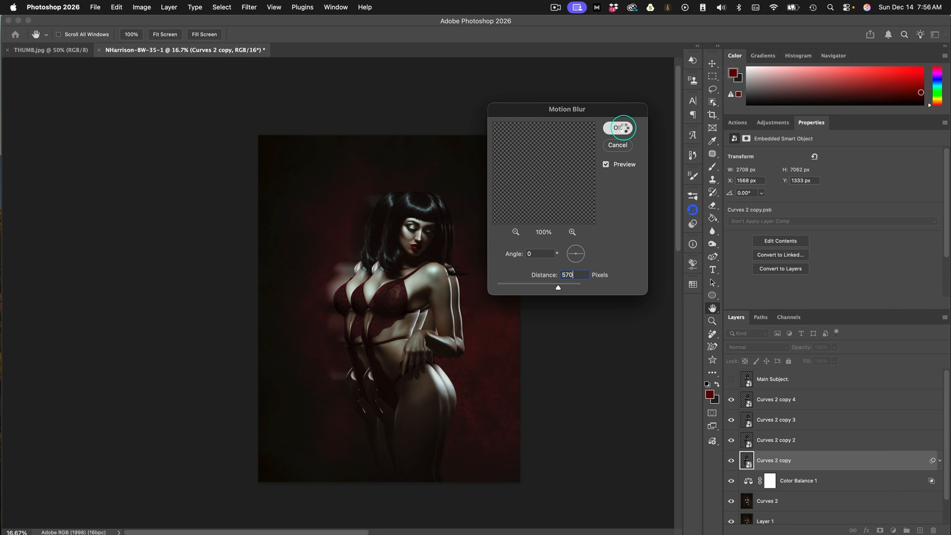
Apply a Motion Blur filter to the Curves 2 copy 2 layer at 0° with a distance of 250 pixels
left_click(812, 439)
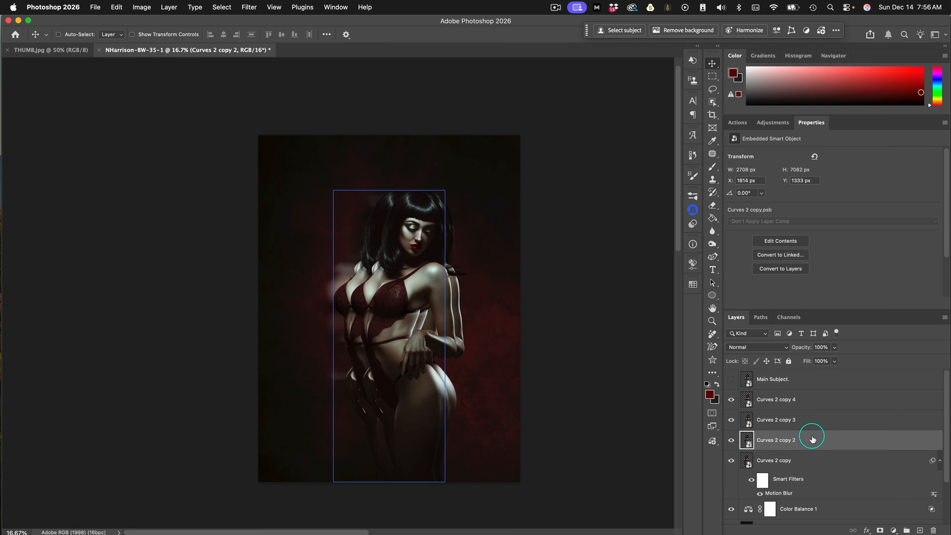
left_click(249, 7)
mouse_move(308, 187)
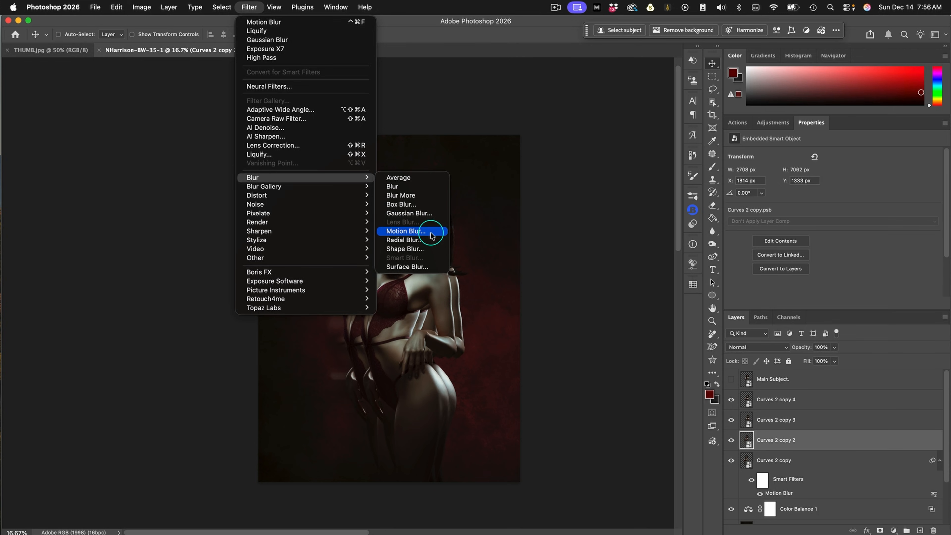
left_click(430, 233)
left_click(580, 271)
type("250")
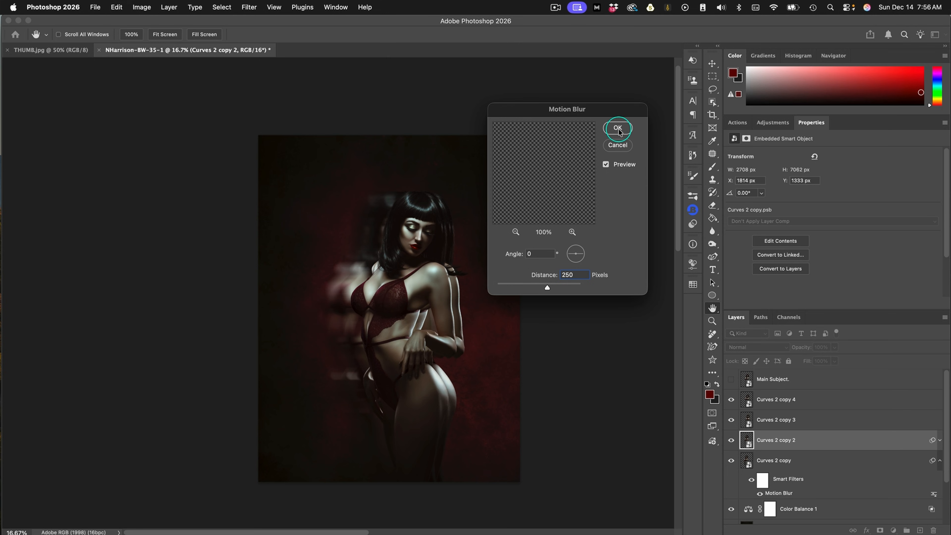
key("Return")
Apply the same Motion Blur of 0° and 250 pixels to the Curves 2 copy 4 layer
left_click(788, 421)
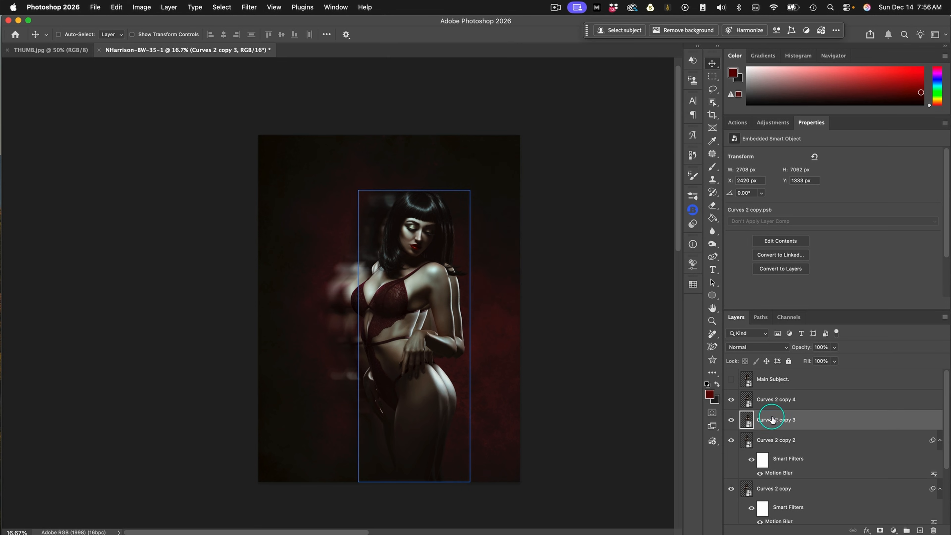
left_click(776, 400)
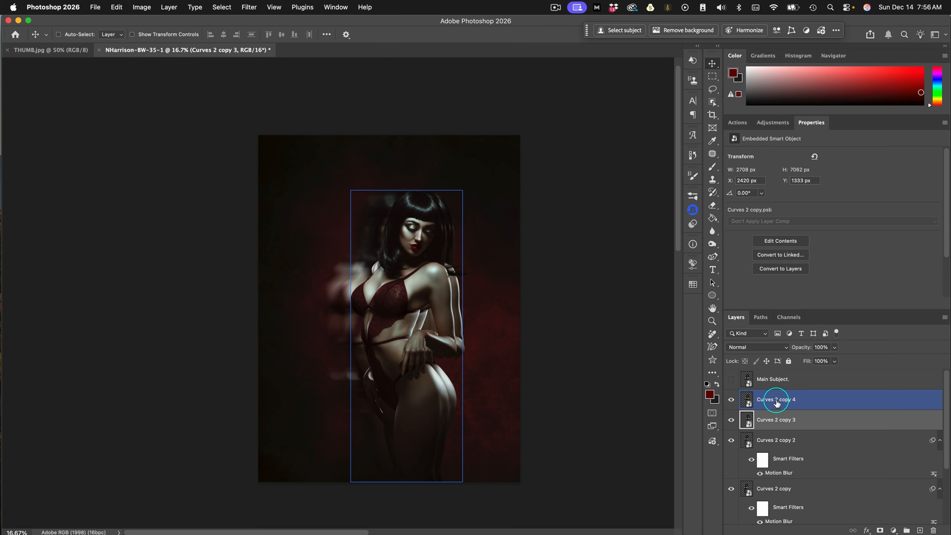
left_click(249, 7)
left_click(262, 21)
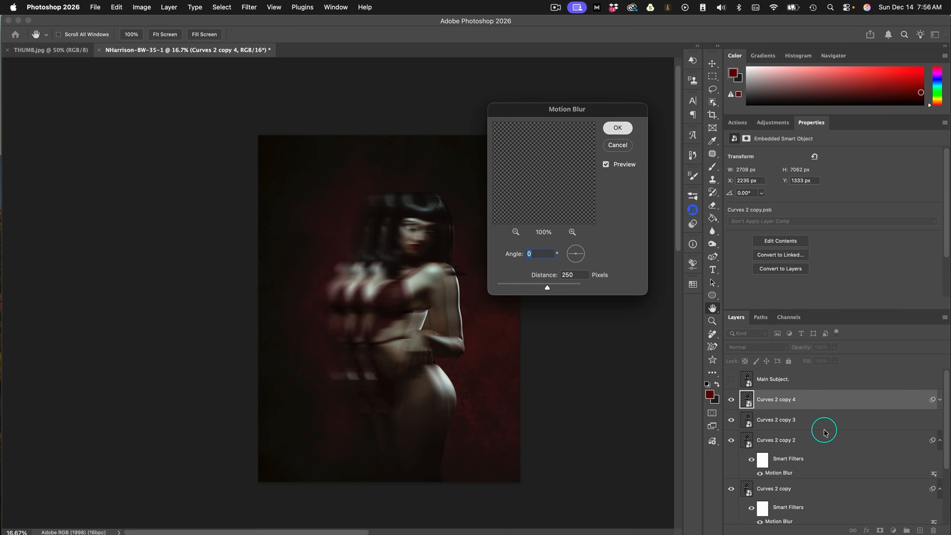
key("Return")
Apply a Motion Blur of 0° and 570 pixels to the Curves 2 copy 3 layer, and show the Main Subject layer again
left_click(813, 448)
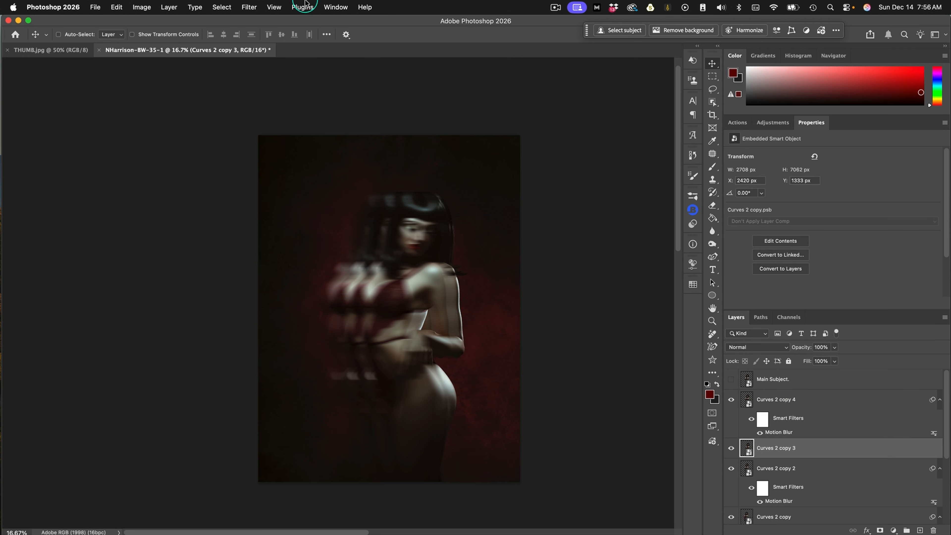
left_click(260, 8)
mouse_move(288, 178)
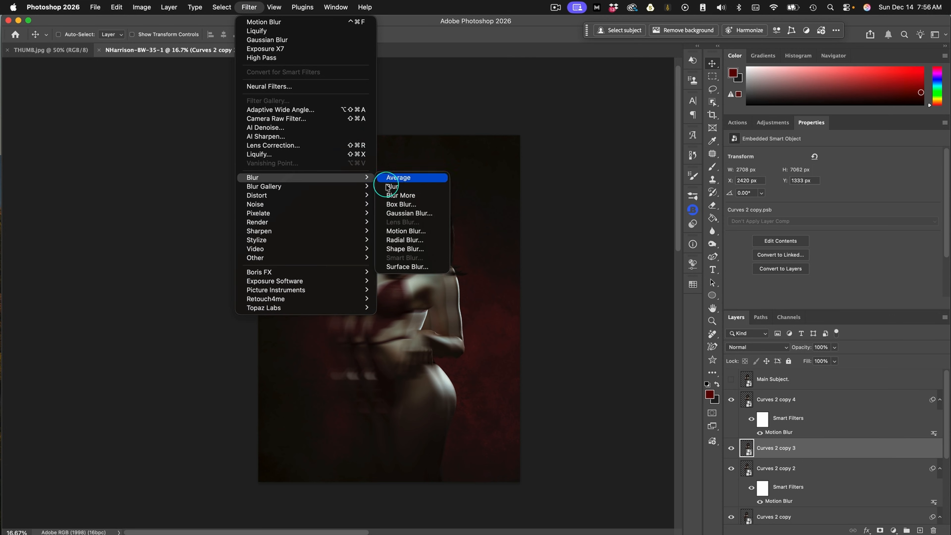
left_click(398, 231)
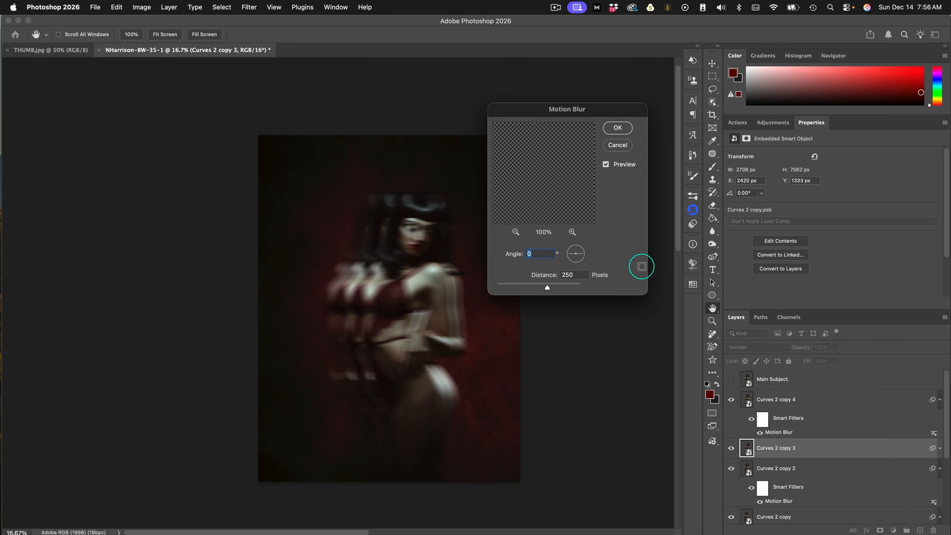
key("Tab")
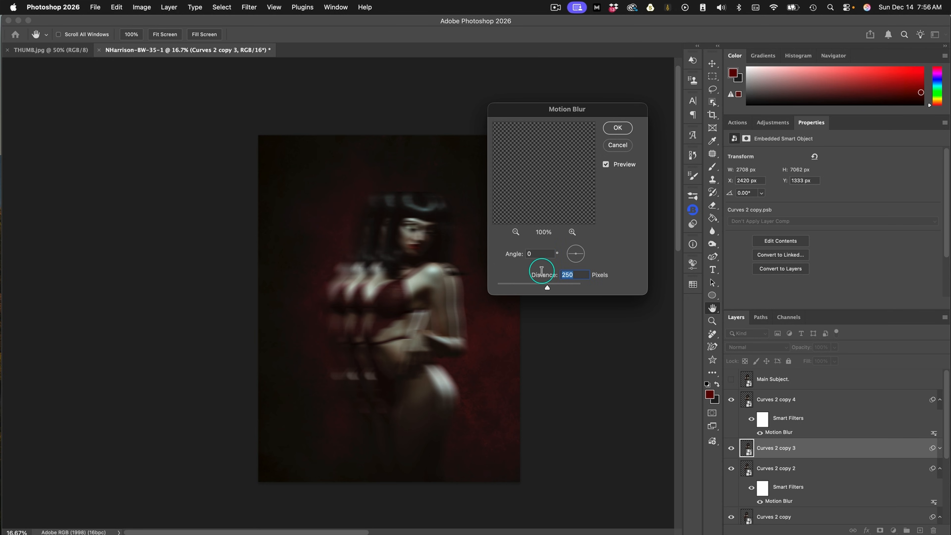
type("570")
left_click(618, 128)
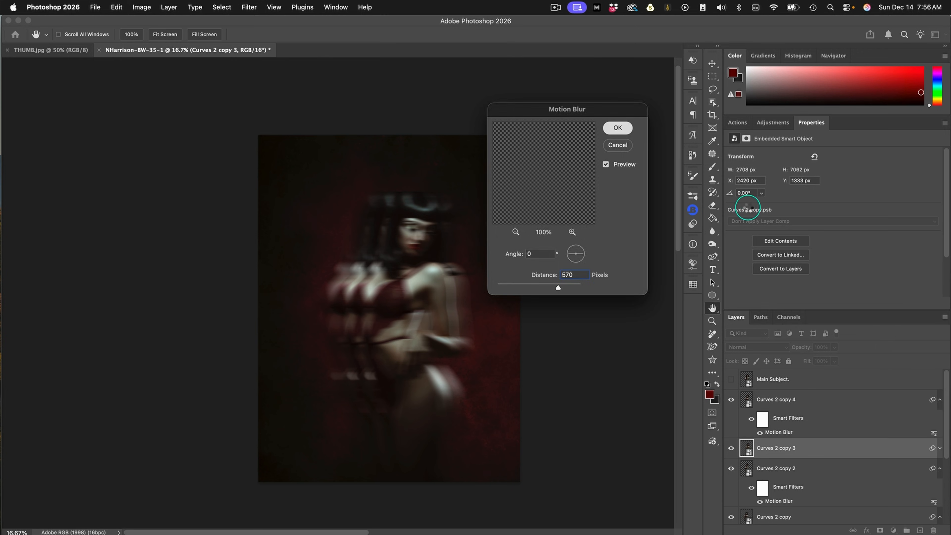
left_click(732, 380)
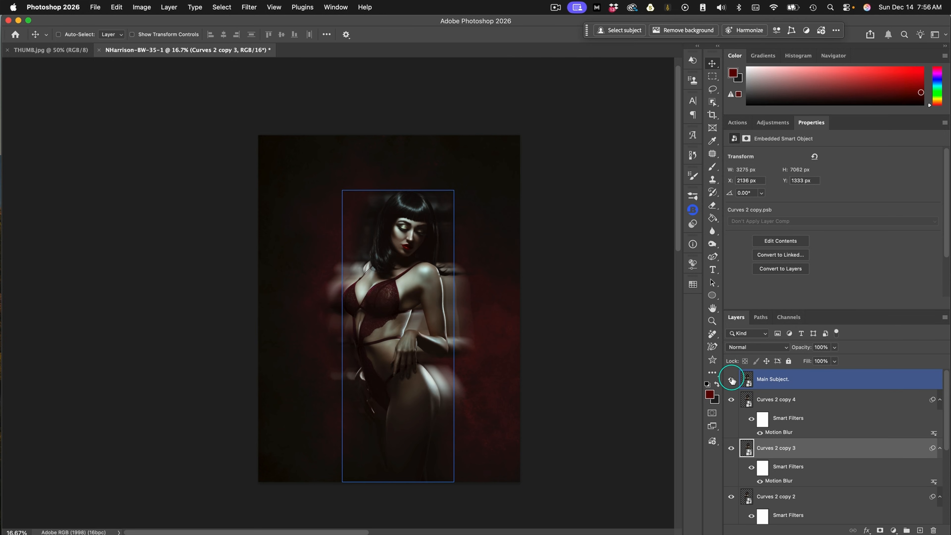
left_click(855, 396)
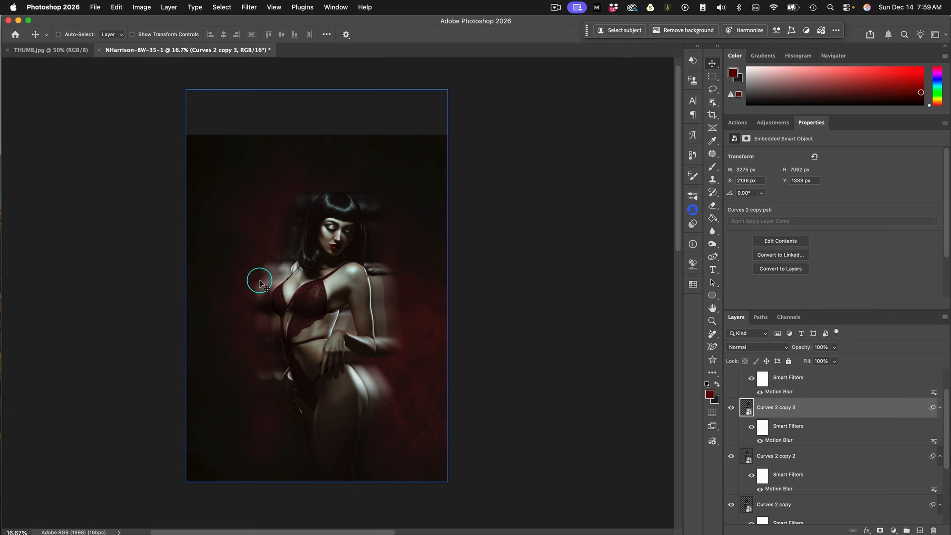
Toggle the visibility of Curves 2 copy 3 and Curves 2 copy 2 off and on to identify their echoes
left_click(731, 408)
left_click(731, 407)
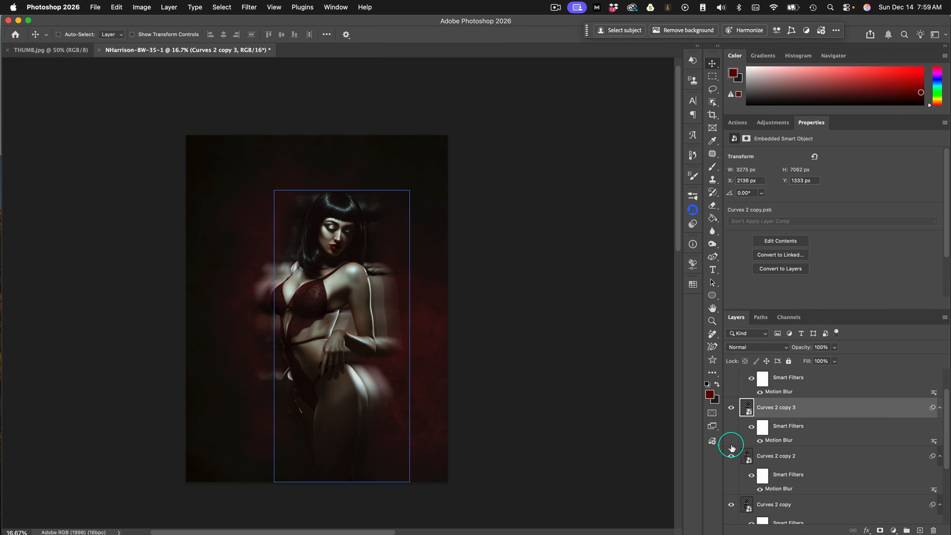
left_click(731, 456)
left_click(731, 456)
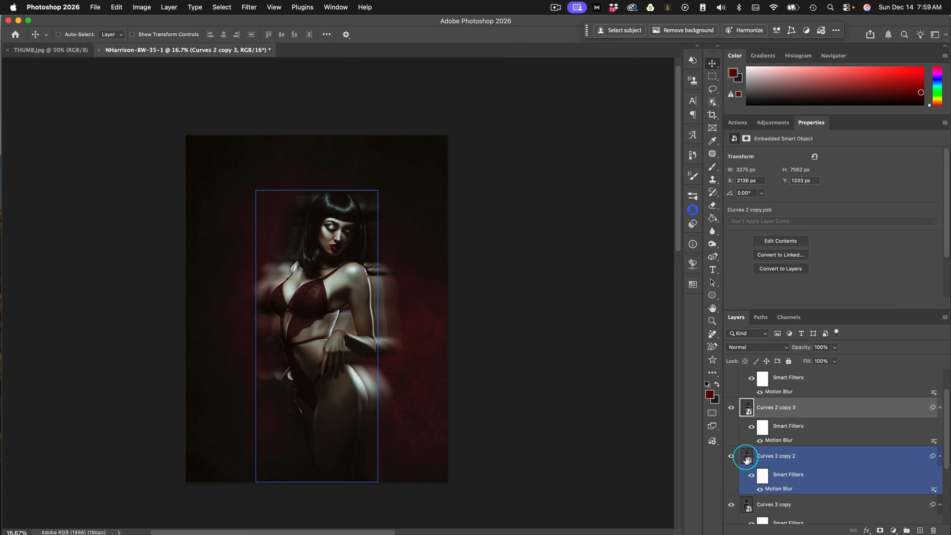
Lower the opacity of the Curves 2 copy 2 layer to 52%
left_click(834, 347)
left_click_drag(835, 360, 870, 361)
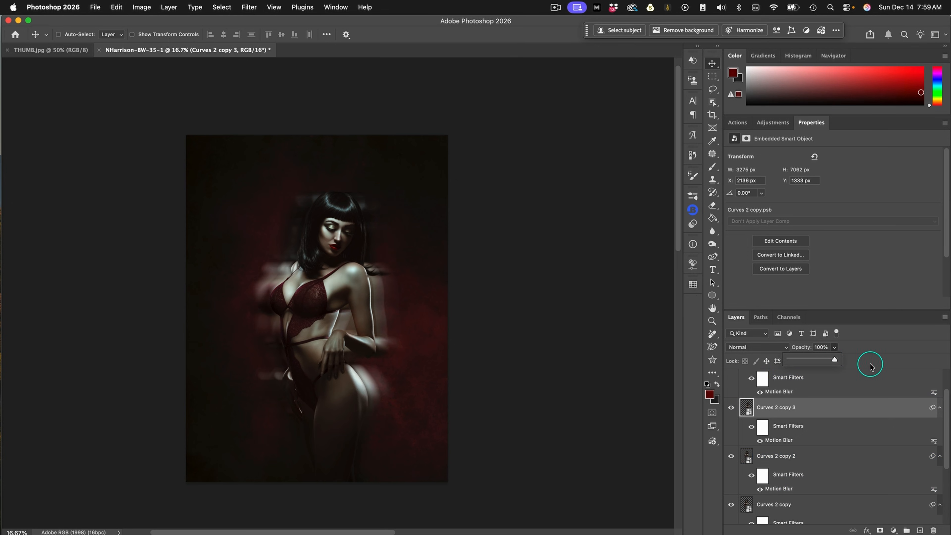
left_click(834, 455)
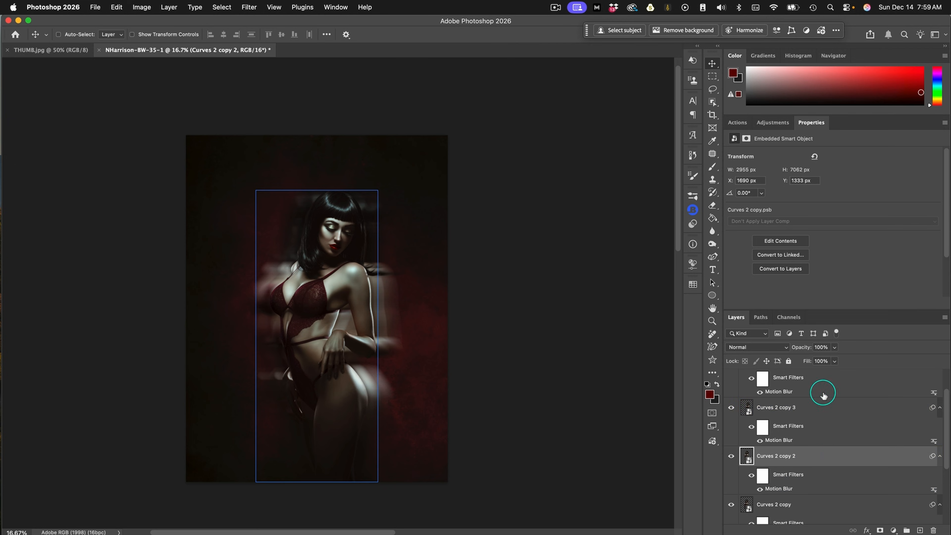
left_click(834, 348)
left_click_drag(835, 359, 816, 359)
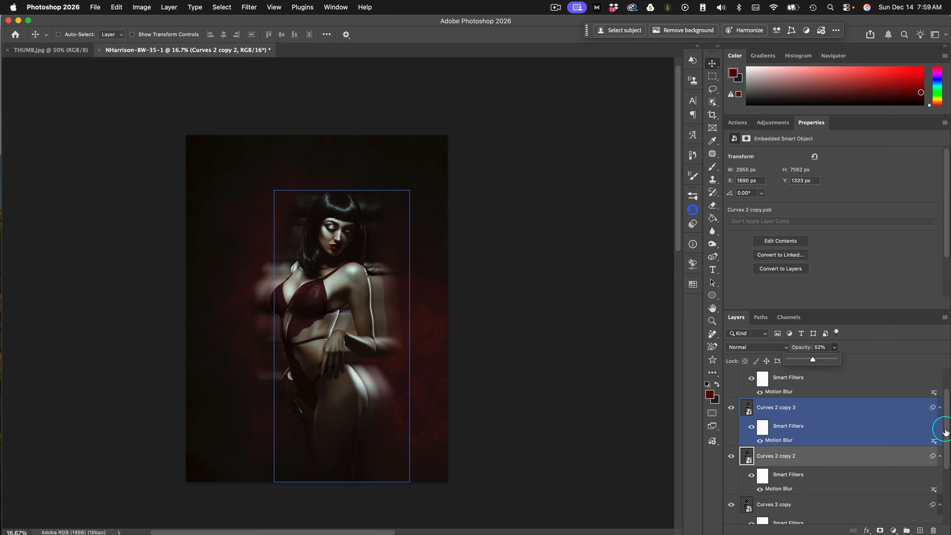
Reduce the opacity of the Curves 2 copy layer to 34%
left_click_drag(946, 432, 948, 457)
left_click(849, 446)
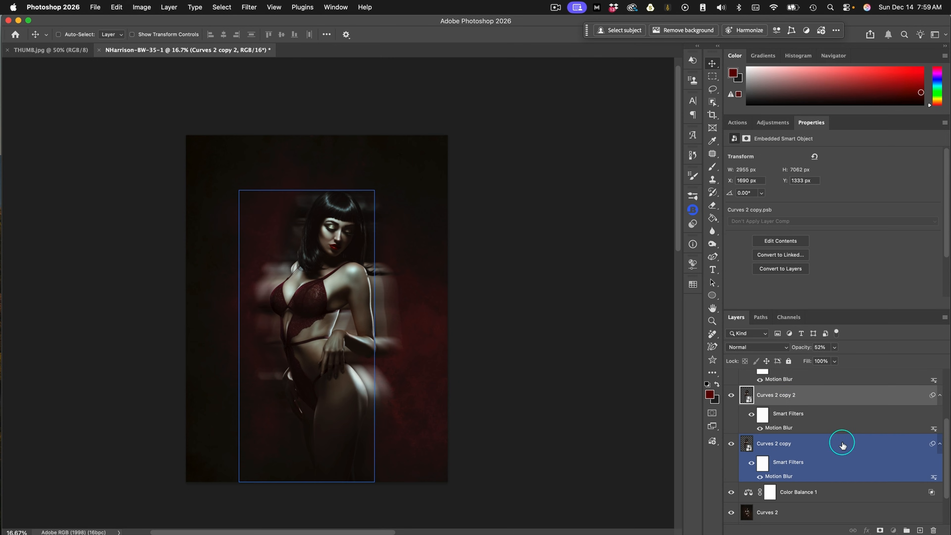
left_click(834, 347)
left_click_drag(834, 359, 804, 359)
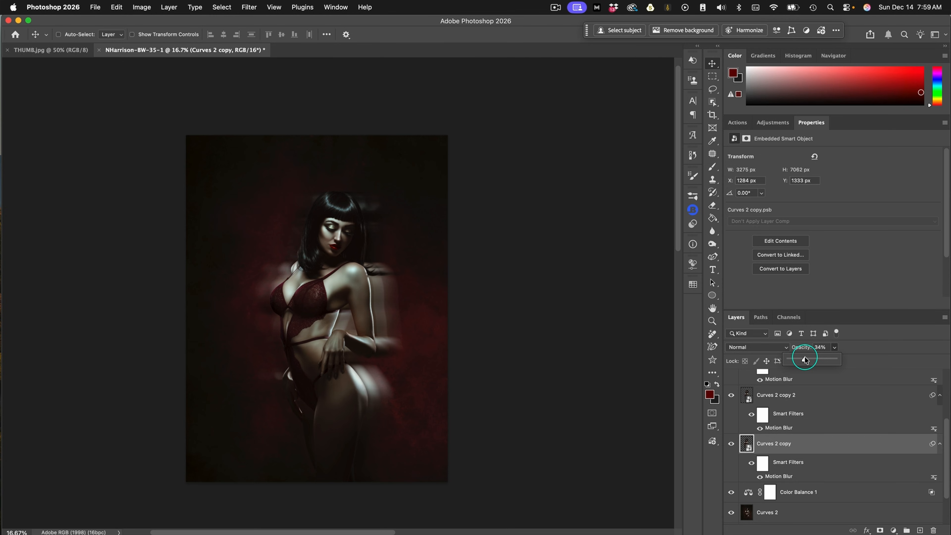
Group the four blurred echo layers, from Curves 2 copy 4 down to Curves 2 copy
left_click_drag(946, 427, 945, 379)
left_click(822, 400)
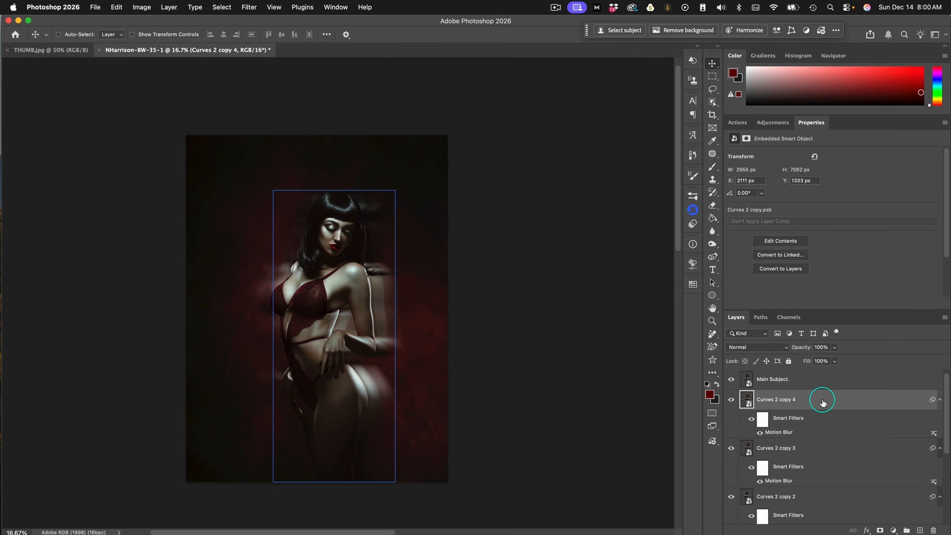
scroll(823, 400, "down", 5)
left_click(828, 426)
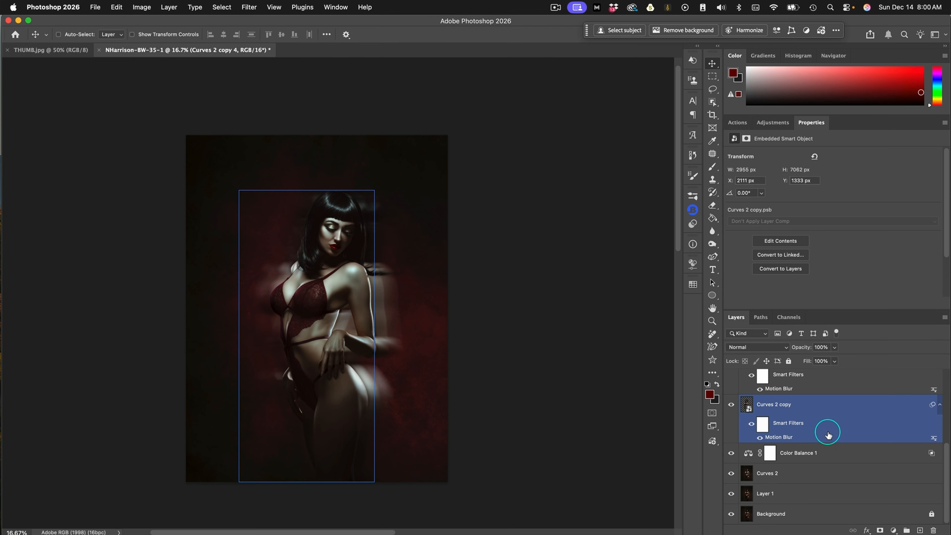
left_click(831, 422, "super")
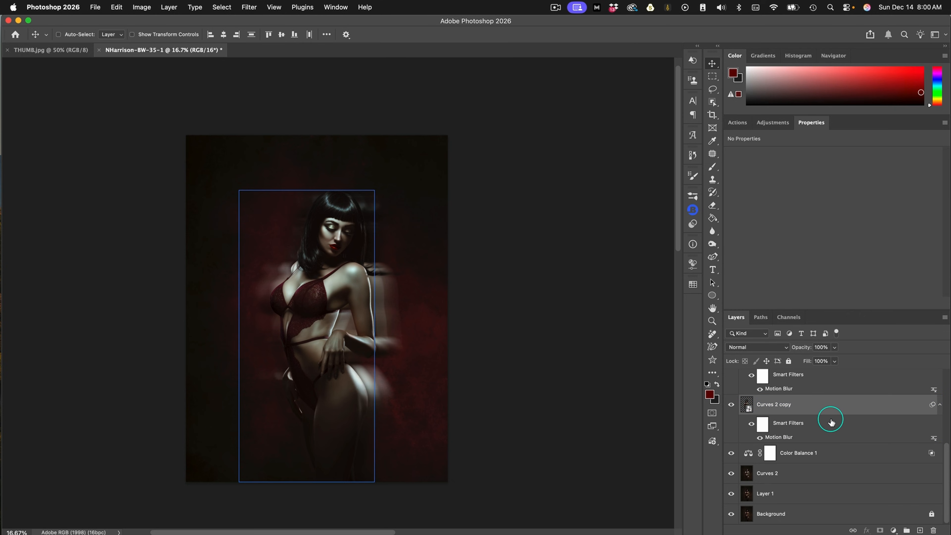
key("super+g")
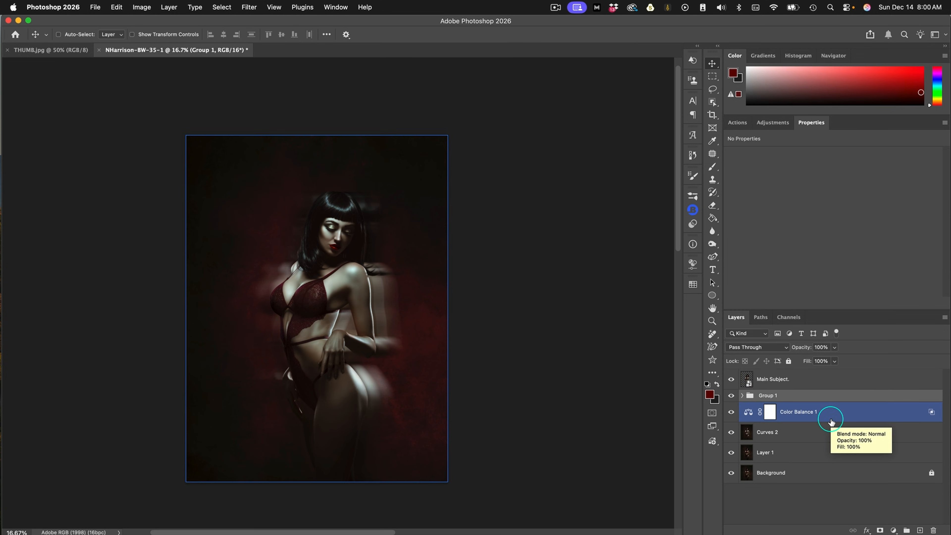
Compare Group 1 hidden and shown, and lower the group's opacity to 85%
left_click(731, 395)
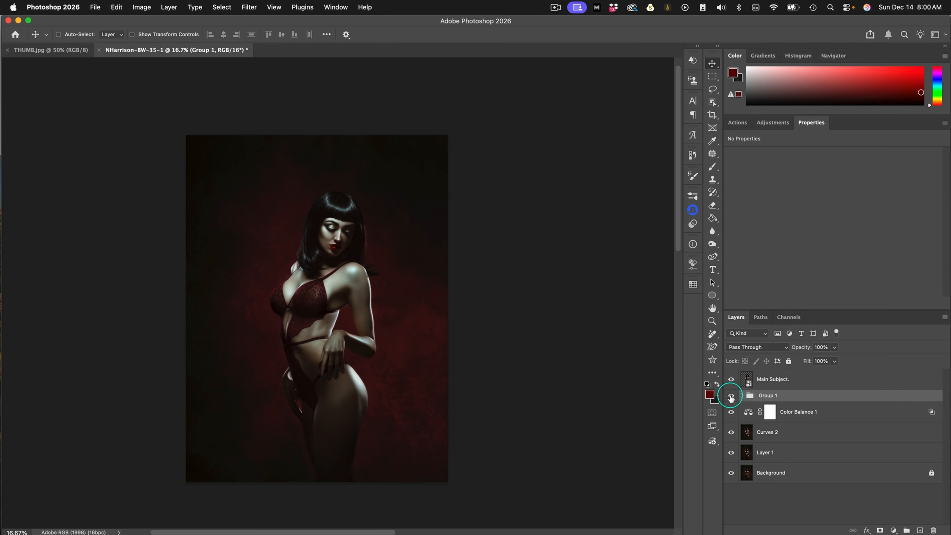
left_click(731, 396)
left_click(834, 347)
left_click_drag(834, 359, 825, 359)
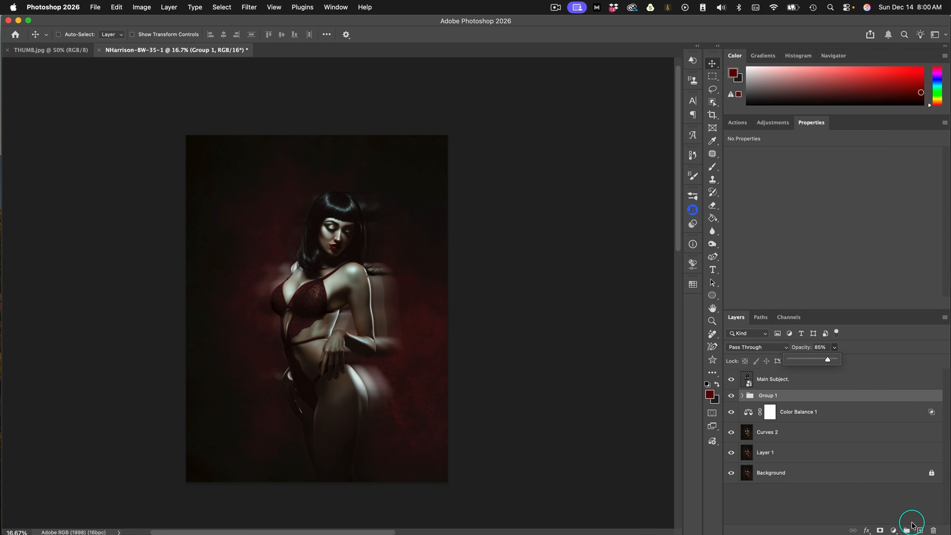
Add a Curves adjustment clipped to Group 1 and brighten the echoes by moving the RGB white point to input 176
left_click(893, 530)
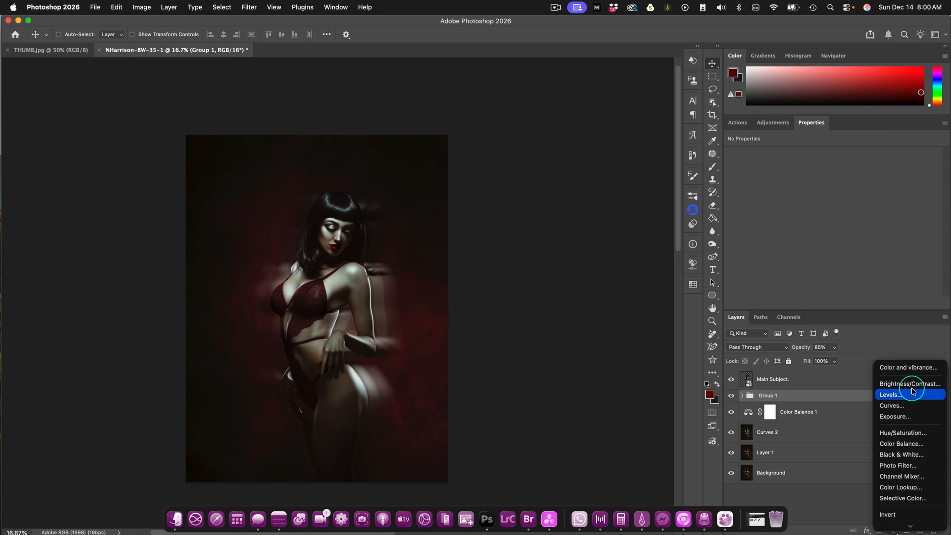
left_click(904, 406)
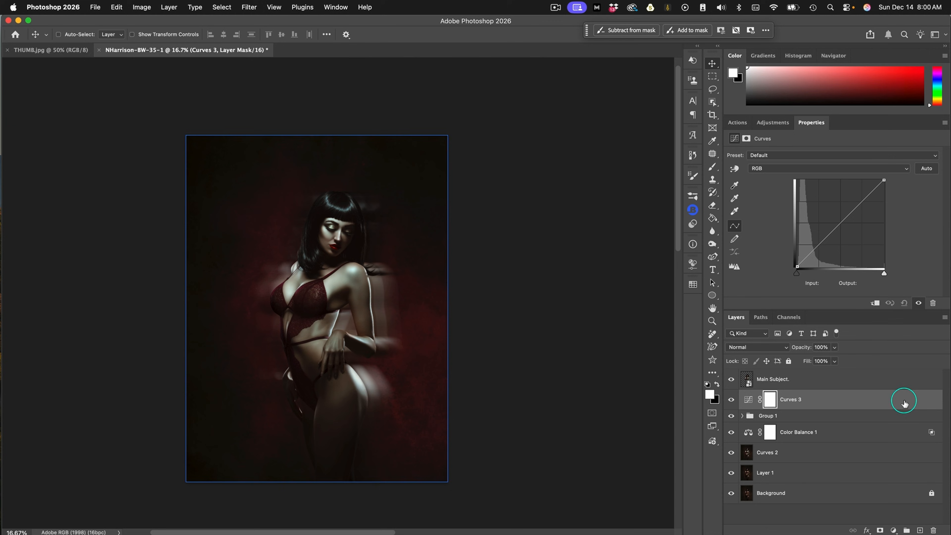
left_click(875, 304)
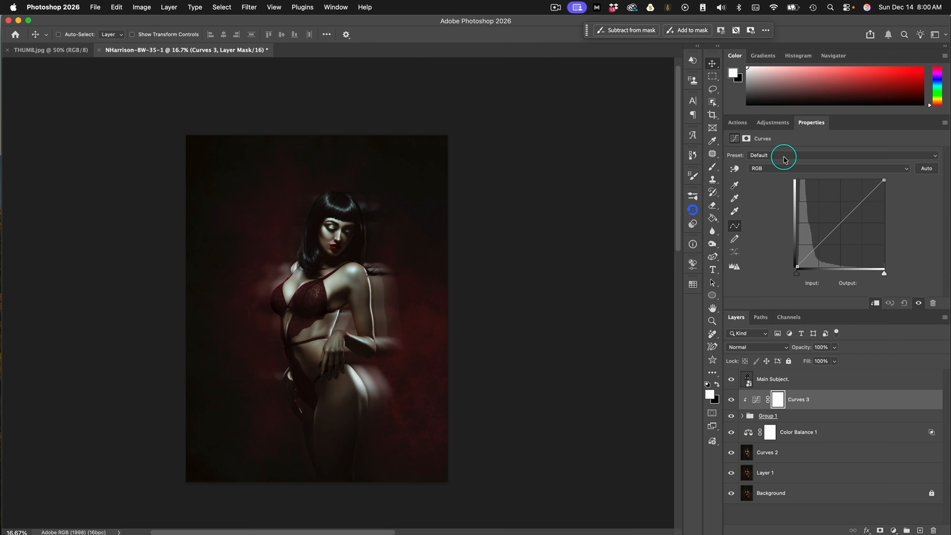
left_click(783, 169)
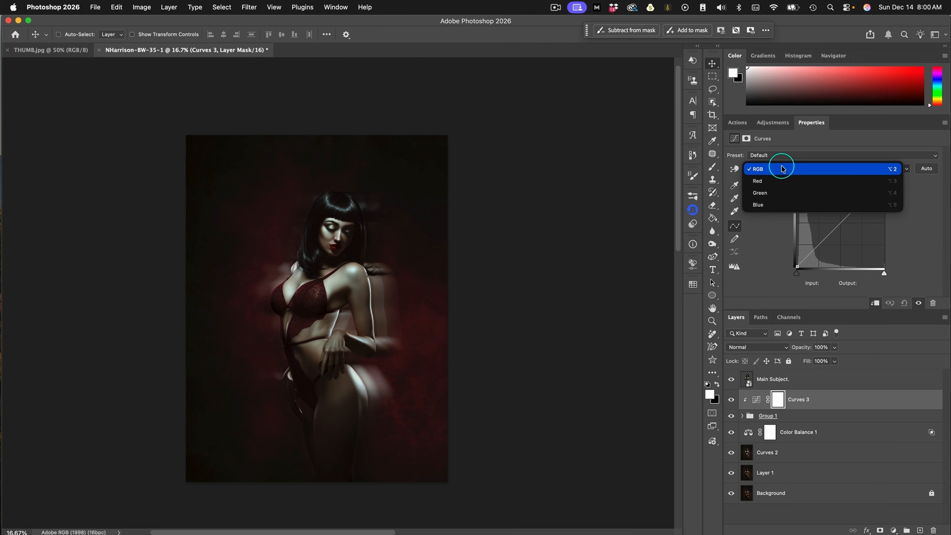
left_click(782, 169)
left_click_drag(883, 179, 857, 179)
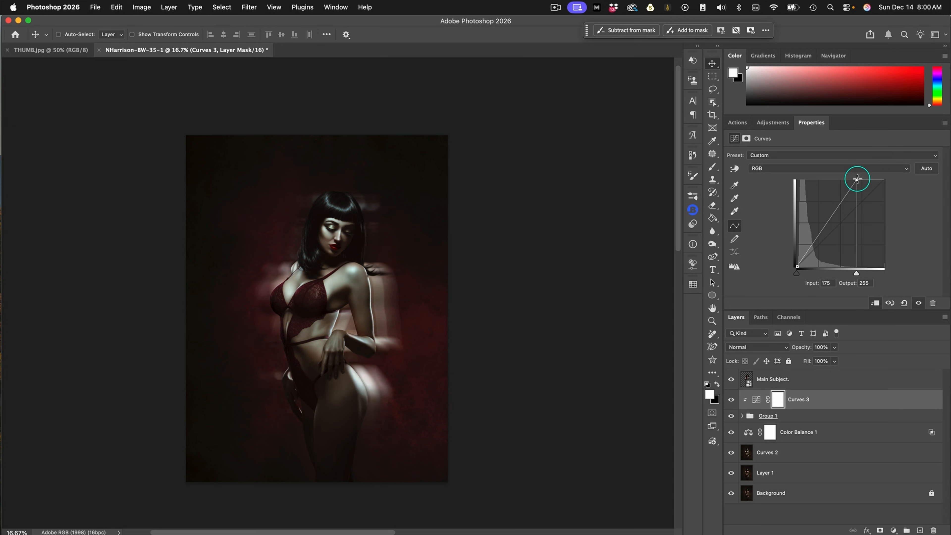
Cool the echoes in Curves 3 by moving the Green white point to input 219 and the Blue white point to 204
left_click(796, 168)
left_click(793, 192)
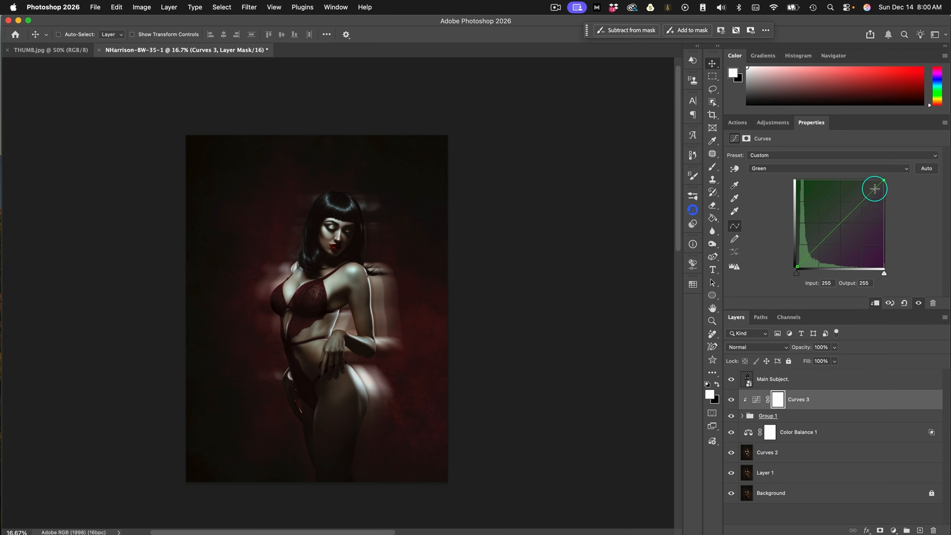
left_click_drag(882, 179, 871, 179)
left_click(807, 169)
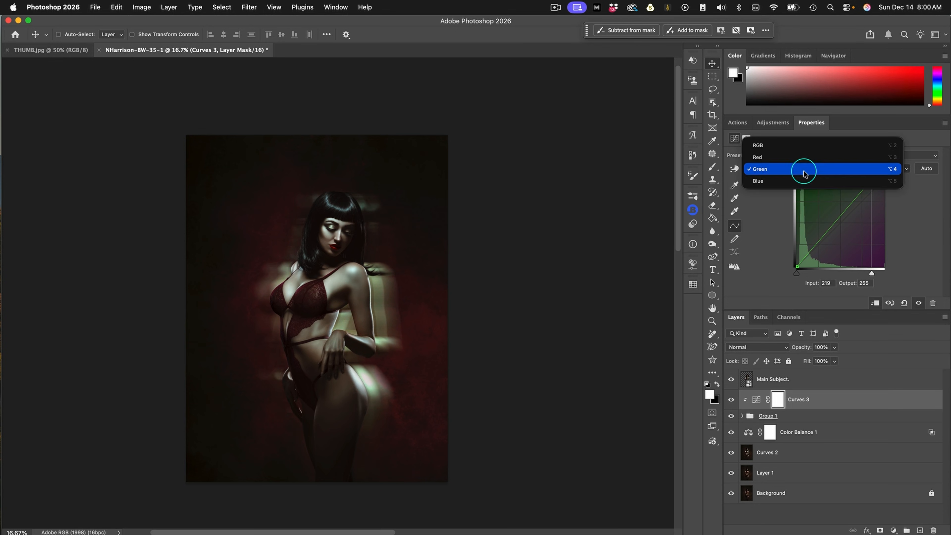
left_click(807, 184)
left_click_drag(883, 180, 868, 180)
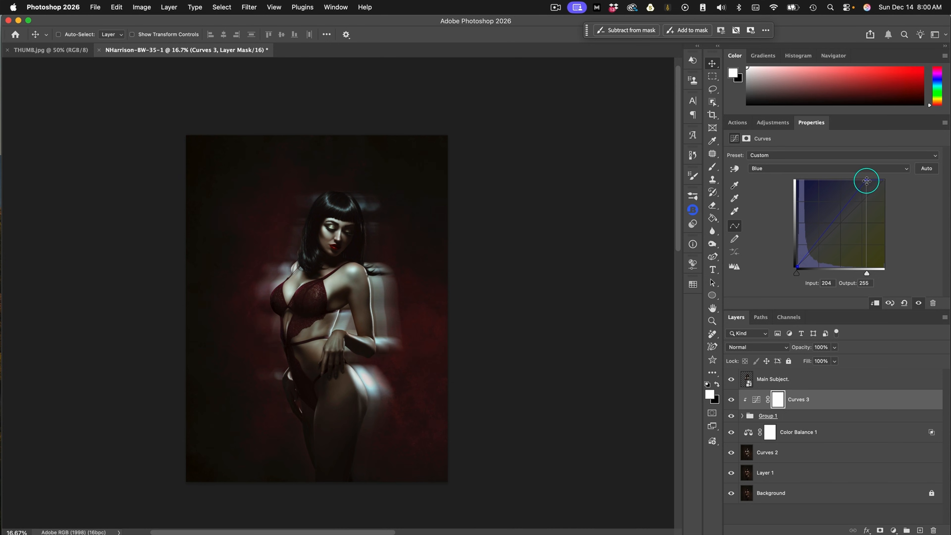
Stamp all visible layers into a new layer above Main Subject and name it Background
left_click(857, 376)
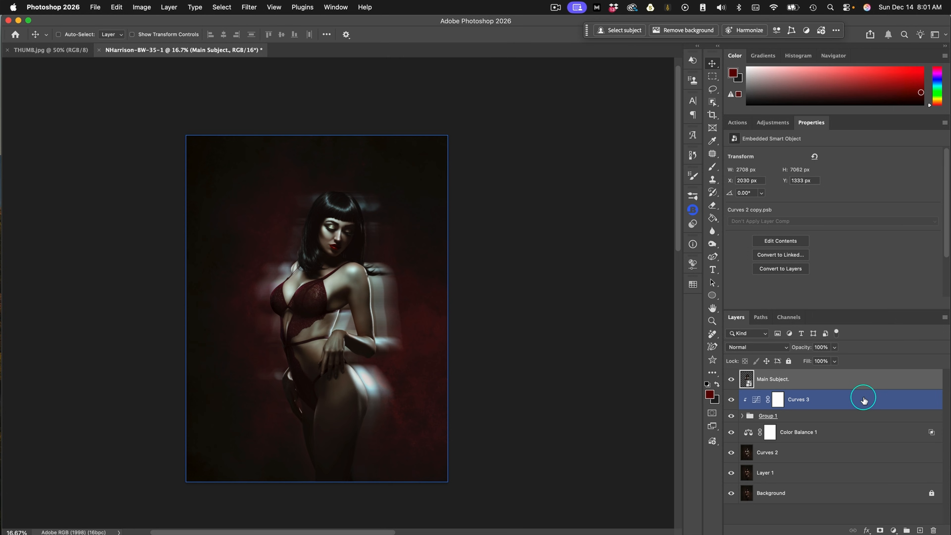
left_click(864, 400, "super")
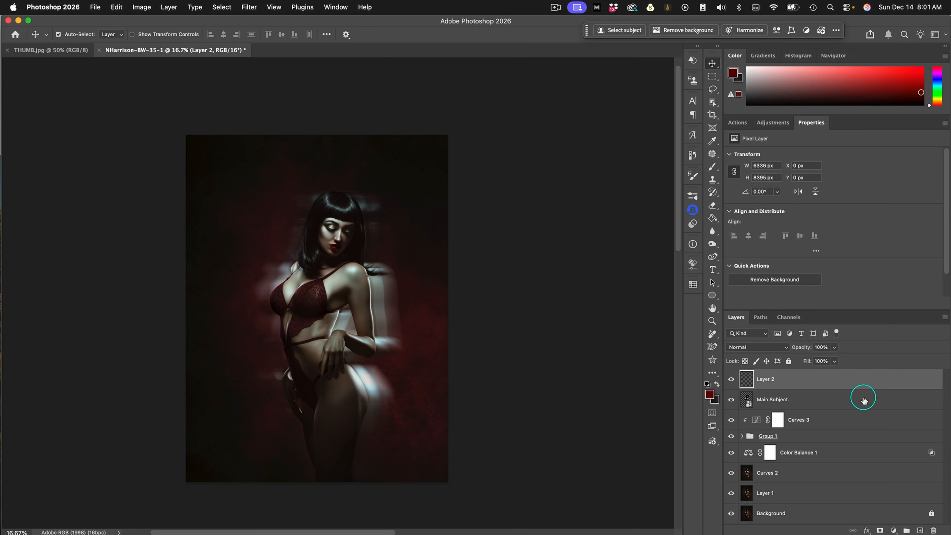
double_click(765, 379)
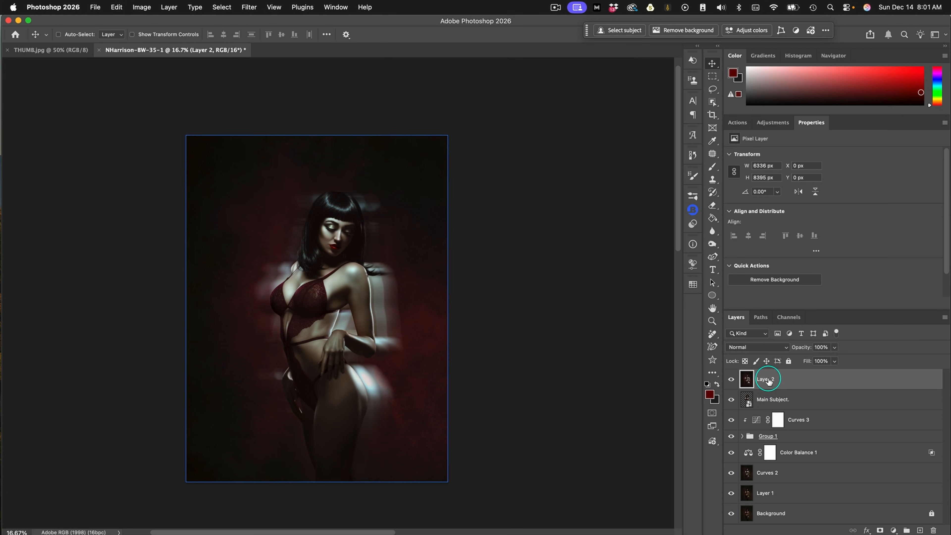
type("Ba")
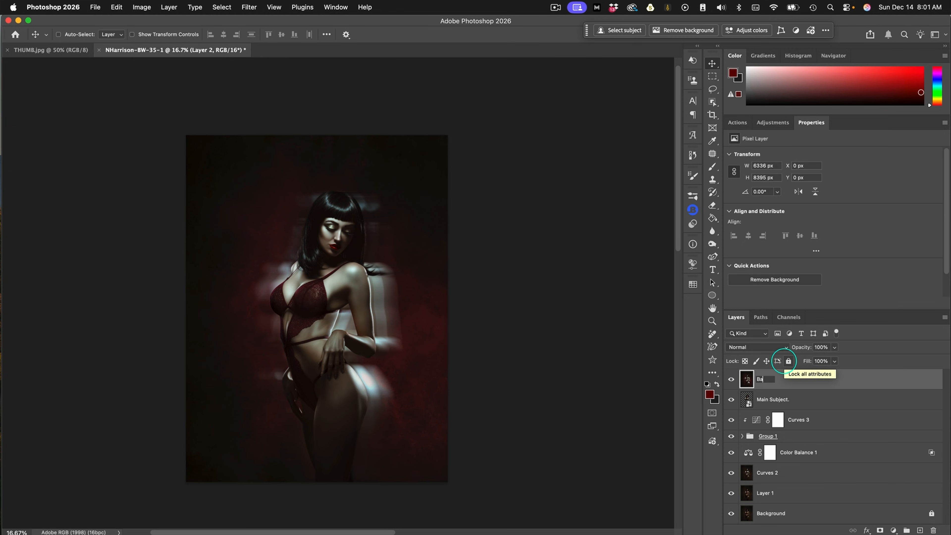
type("ckground")
key("Return")
Duplicate the merged Background layer and name the duplicate Background as well
key("super+j")
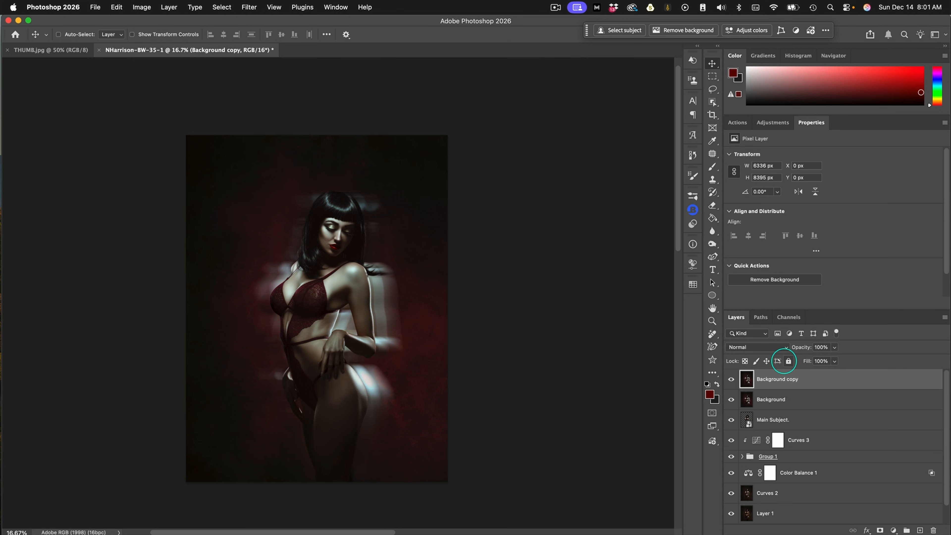
double_click(789, 378)
key("Right")
key("BackSpace")
key("BackSpace")
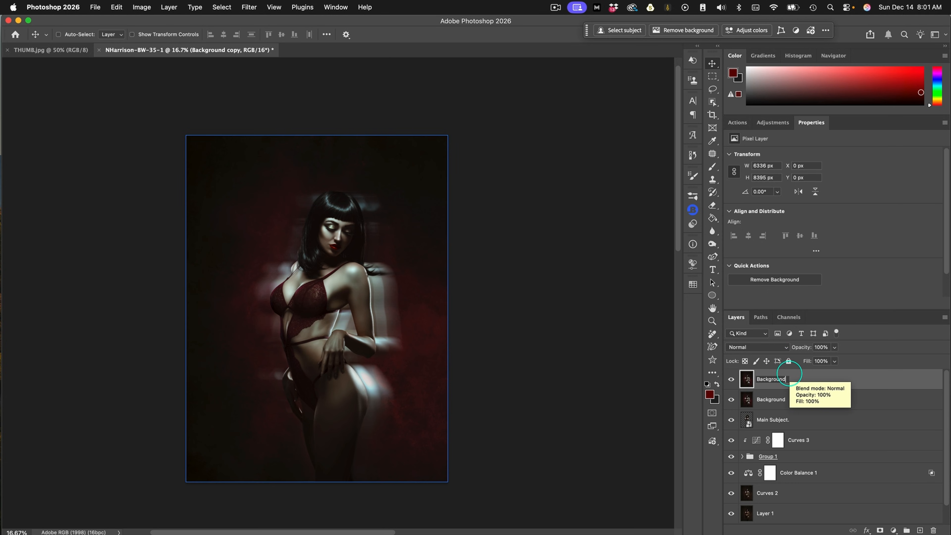
key("Return")
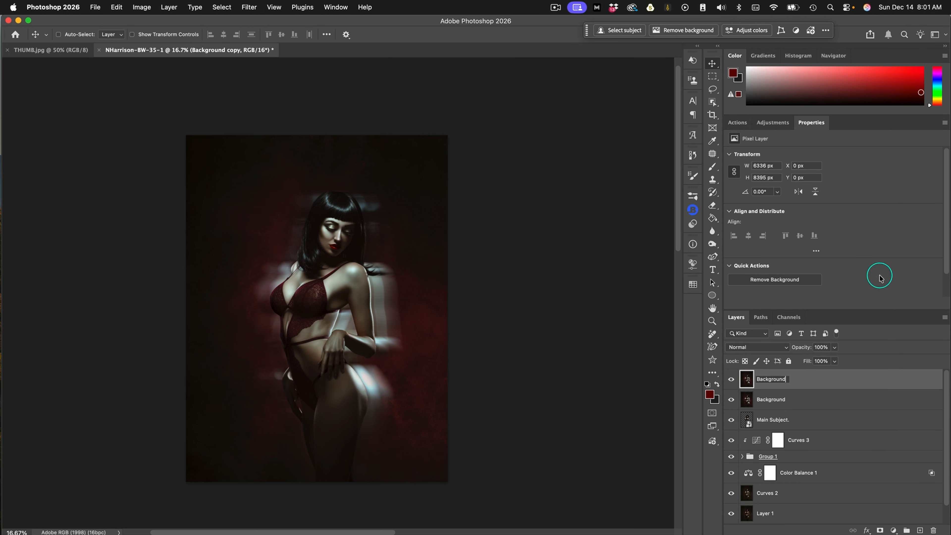
Run the Bloom Effect action on the upper Background layer, setting the Curves black point to input 147
left_click(737, 122)
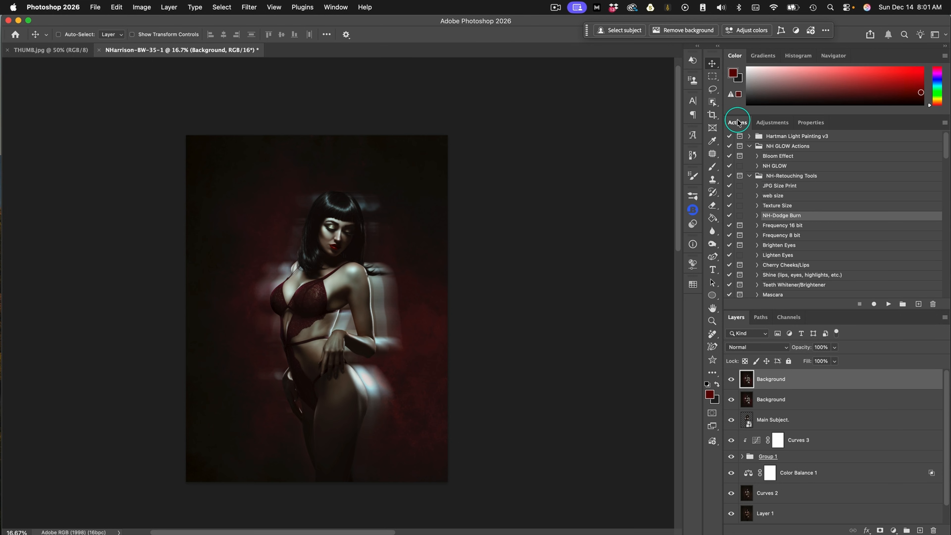
left_click(779, 155)
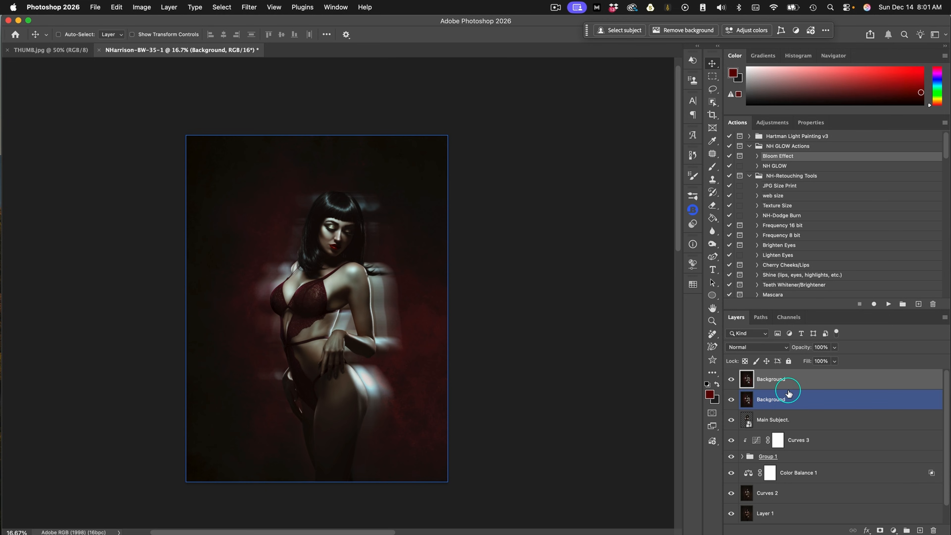
left_click(887, 304)
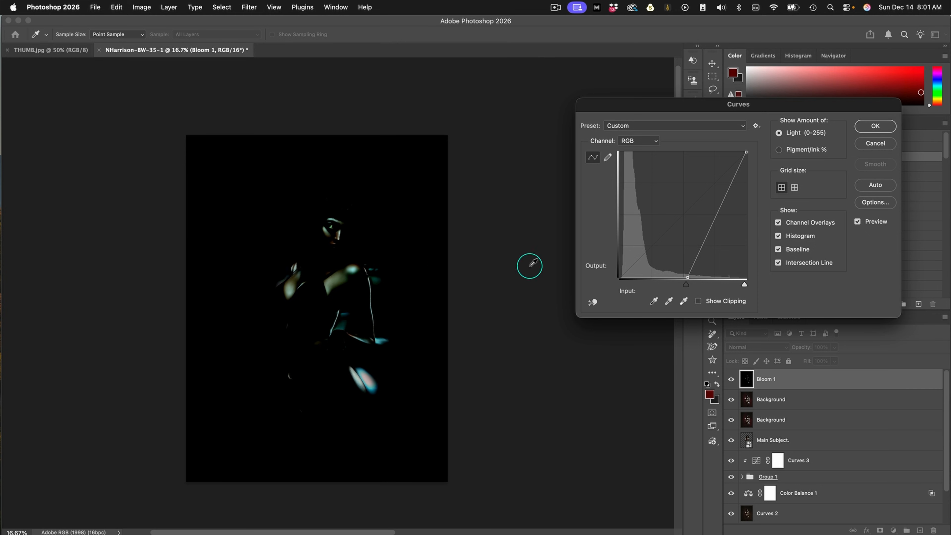
mouse_move(688, 278)
left_mouse_down()
mouse_move(714, 277)
mouse_move(694, 277)
left_mouse_up()
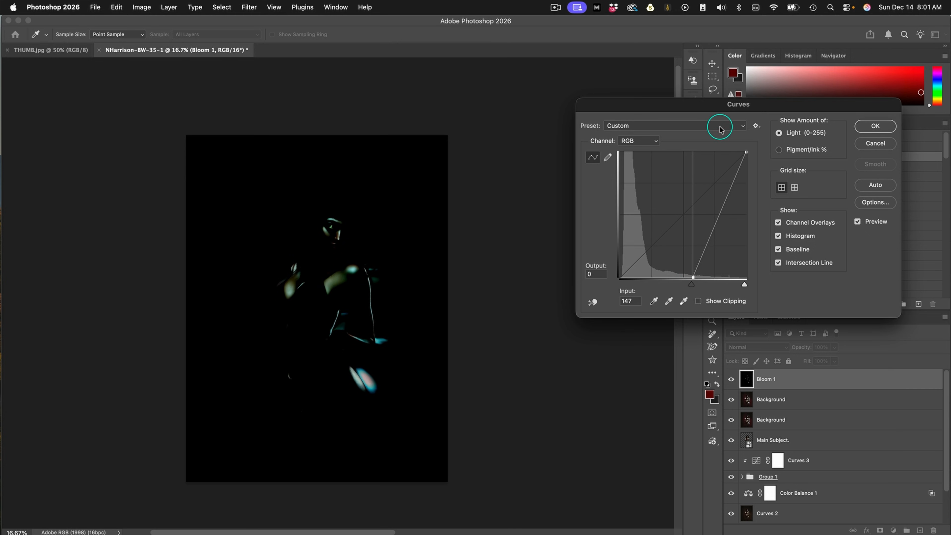
left_click(875, 126)
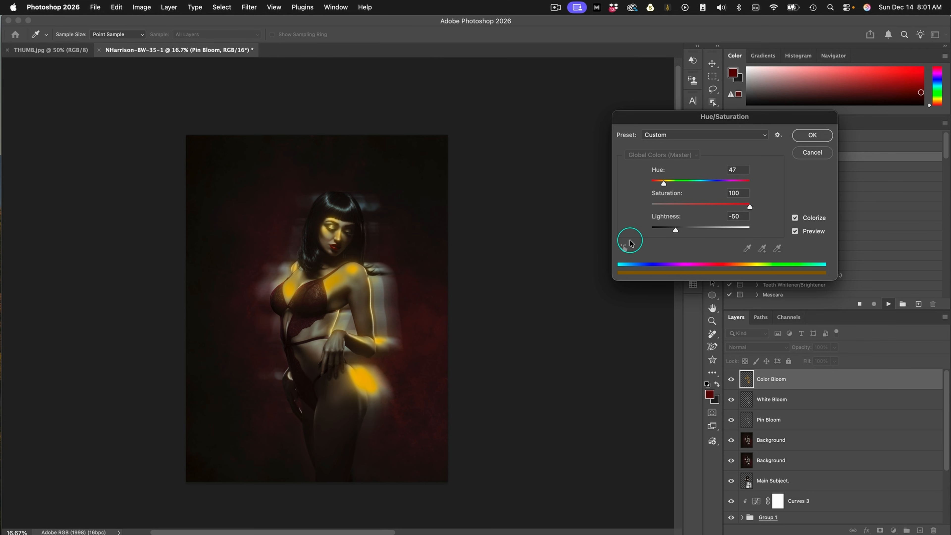
Tint the Color Bloom layer teal with hue 169 and lightness -15
left_click_drag(664, 185, 697, 186)
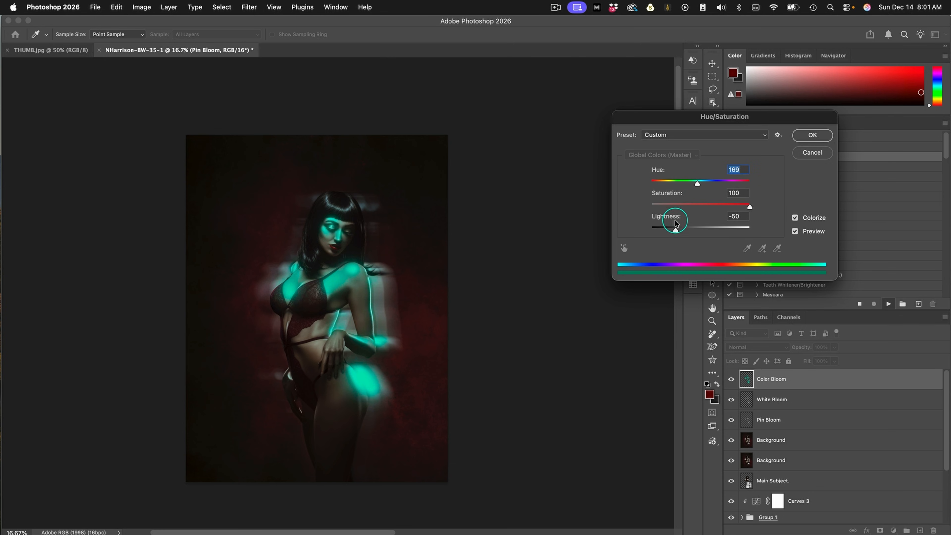
left_click_drag(676, 230, 693, 231)
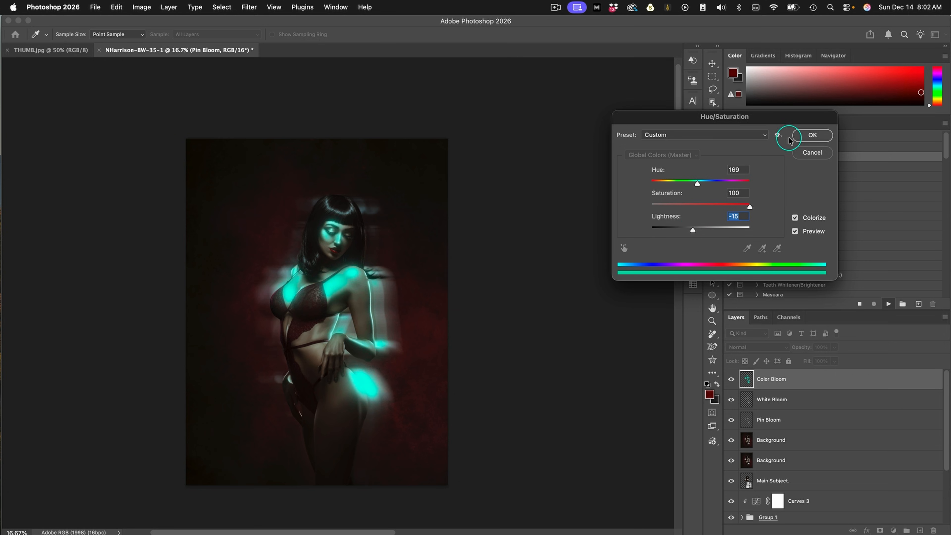
left_click(807, 136)
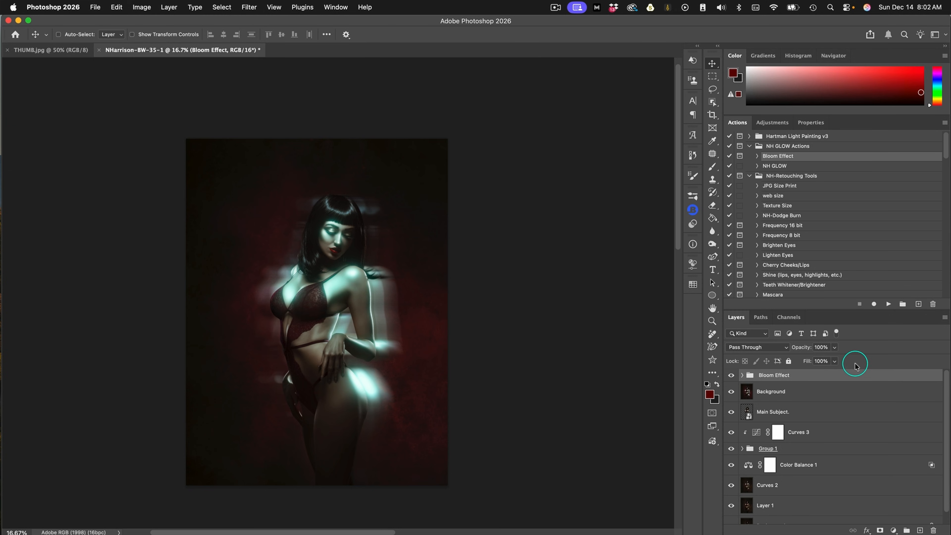
Compare the Bloom Effect group hidden and shown while reducing its fill, settling on 82%
left_click_drag(834, 361, 814, 374)
left_click(730, 375)
left_click(730, 374)
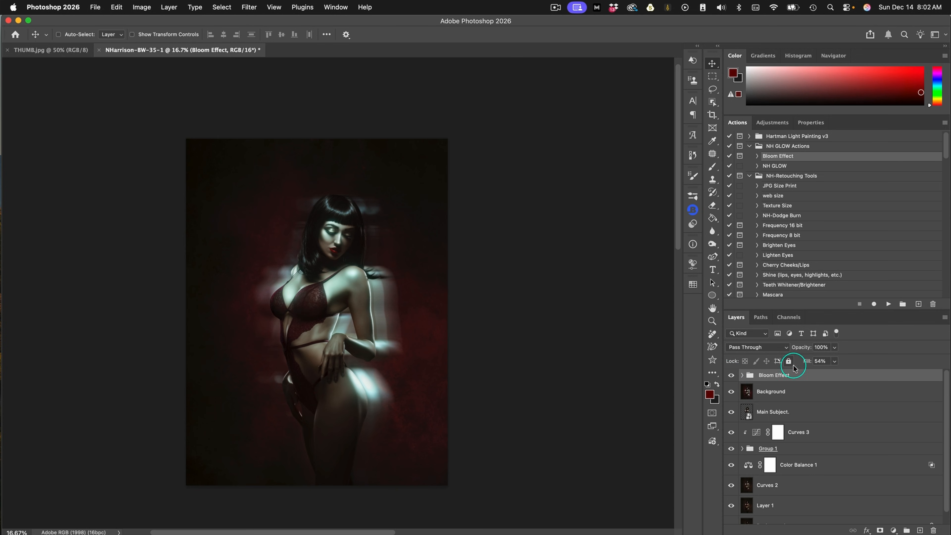
left_click(834, 361)
left_click_drag(836, 373, 847, 373)
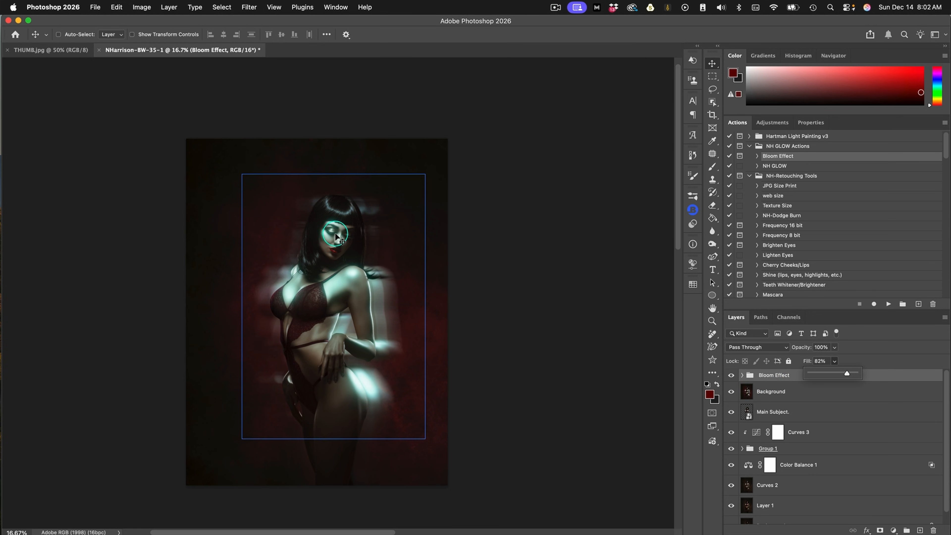
Add a layer mask to the Bloom Effect group and brush black at 16% flow over the glow on the face
left_click(781, 375)
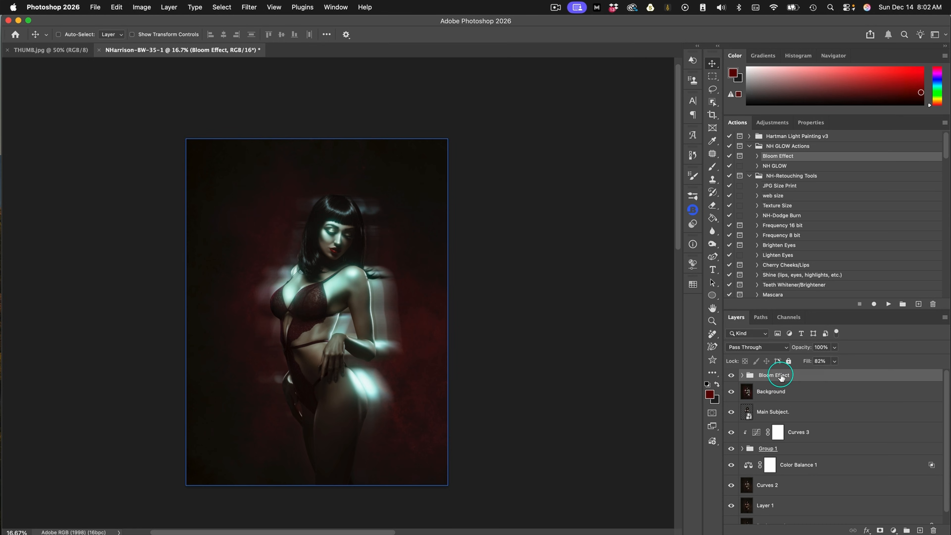
left_click(880, 530)
key("x")
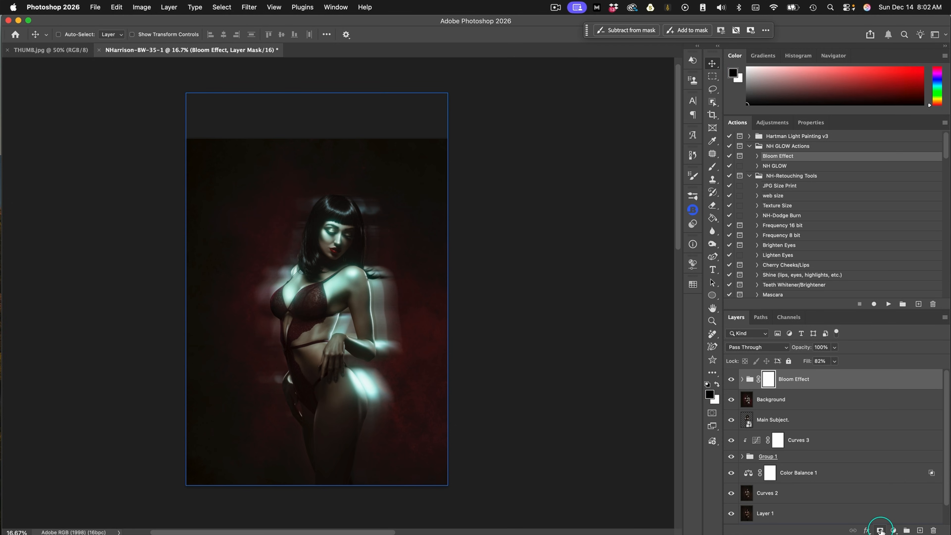
left_click(714, 166)
left_click_drag(295, 34, 271, 45)
left_click_drag(366, 237, 347, 230)
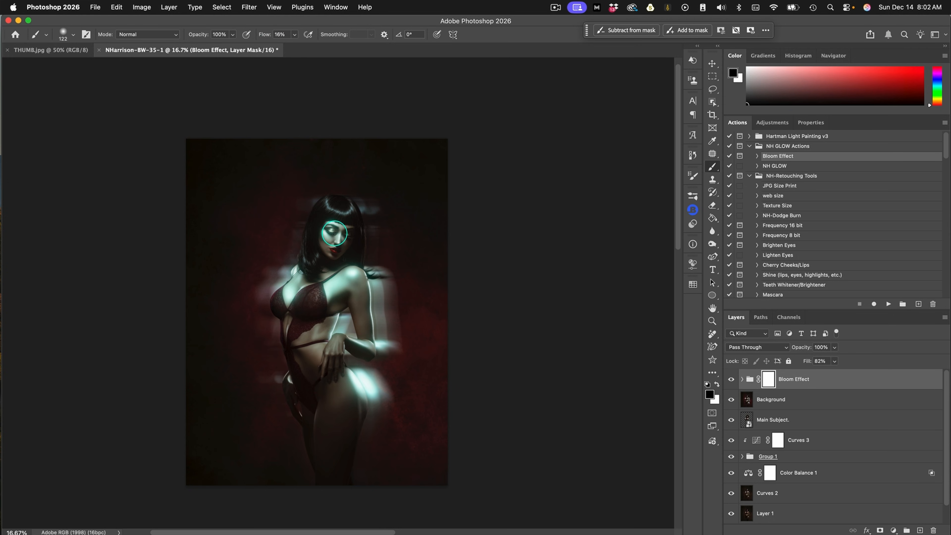